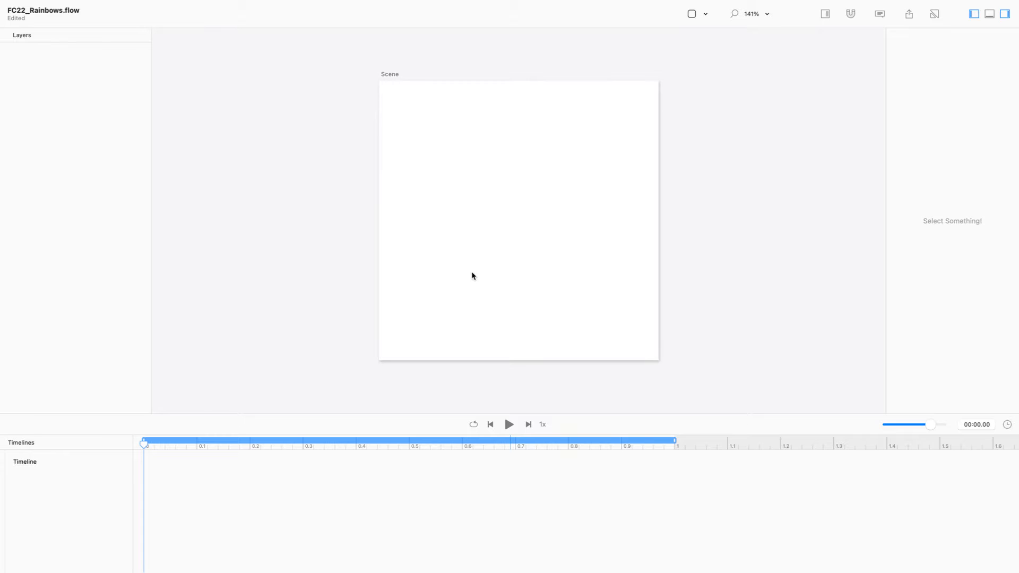
Step: Resize the scene to 400 × 400 and open the colour picker for its background
click(388, 75)
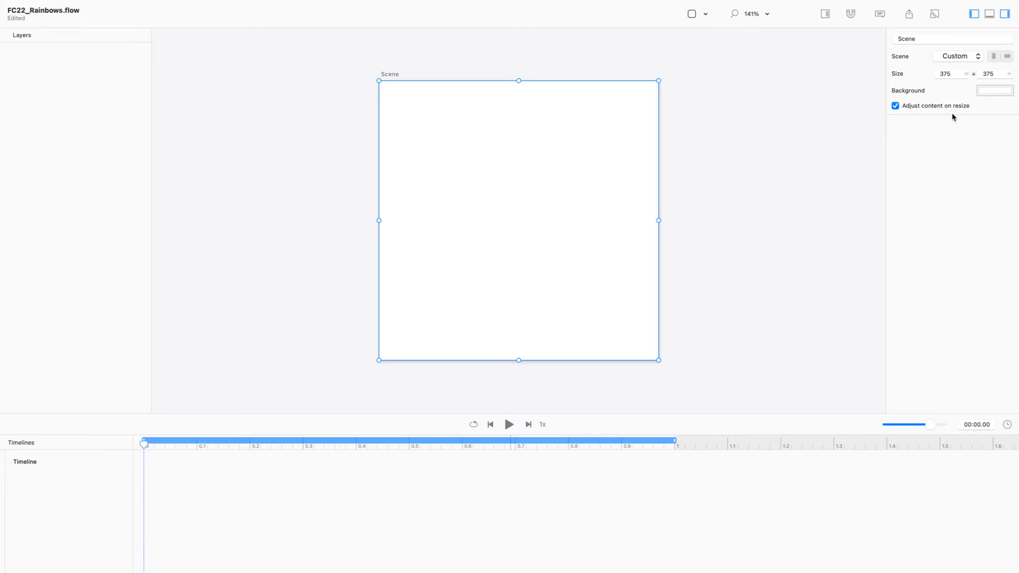
double_click(950, 75)
text(400)
key(Return)
key(Tab)
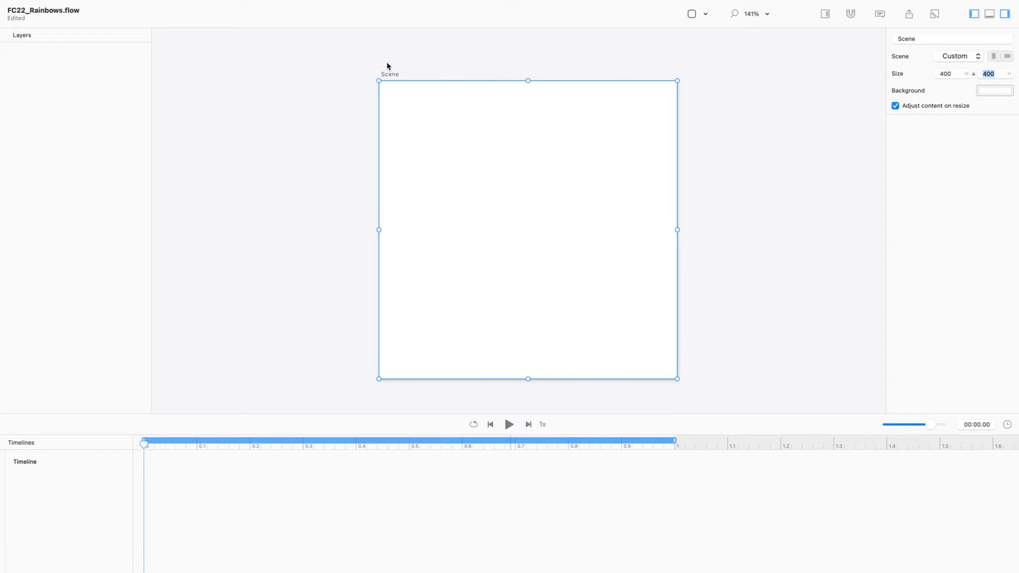
click(390, 76)
click(991, 93)
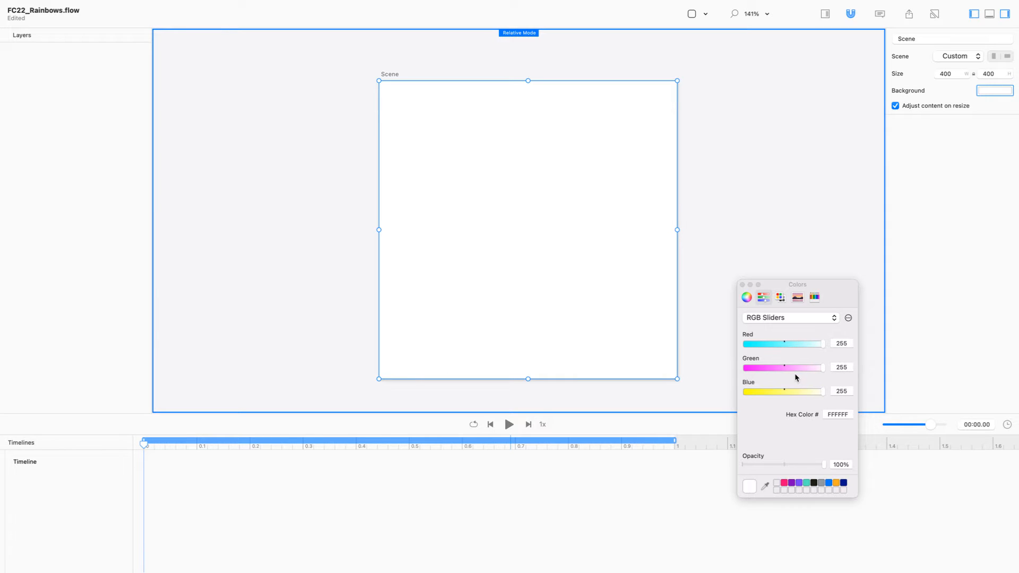
Step: Set the scene background to near-black 1D1D16, then switch to the browser
click(814, 483)
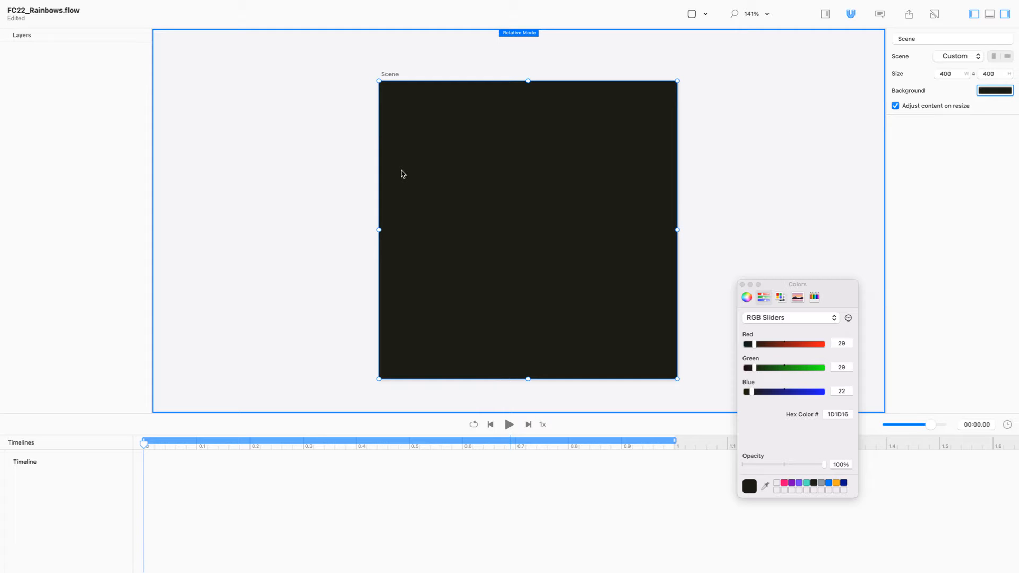
key(super+Tab)
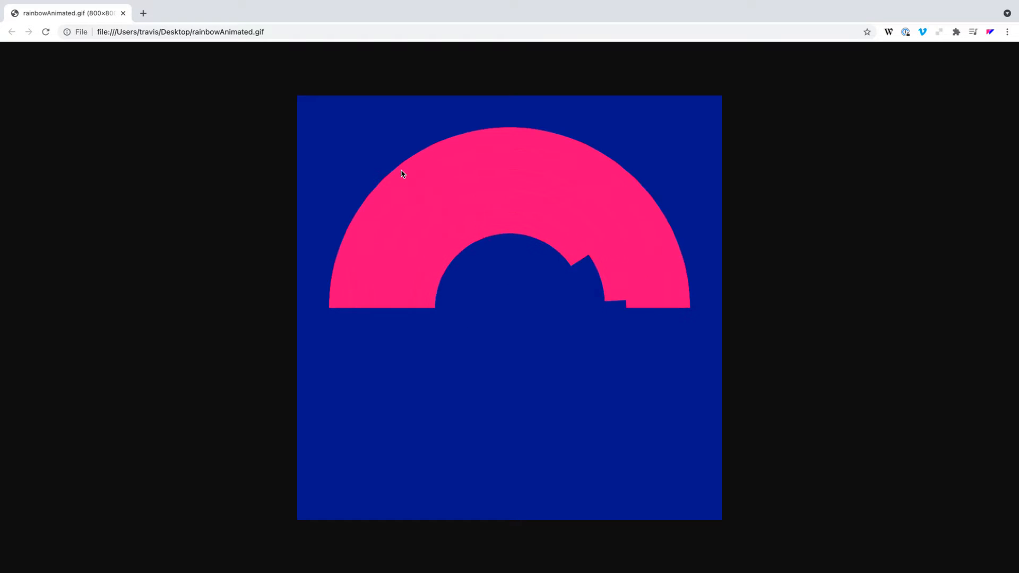
Step: Return to the Flow document after viewing the rainbowAnimated.gif reference
key(ctrl+Right)
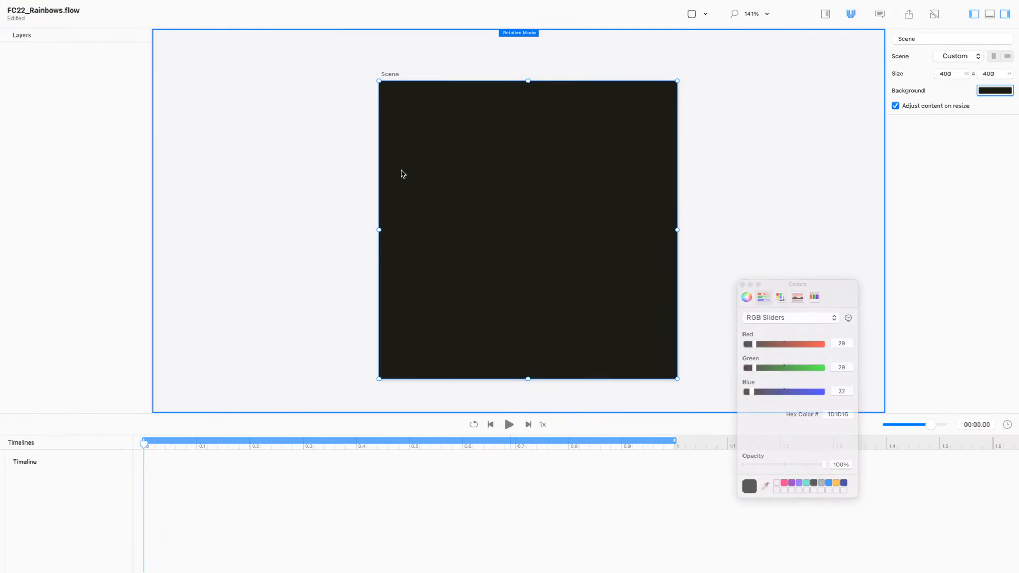
Step: Insert circle_1, a 100 × 100 circle, at the scene centre (200,200)
click(234, 151)
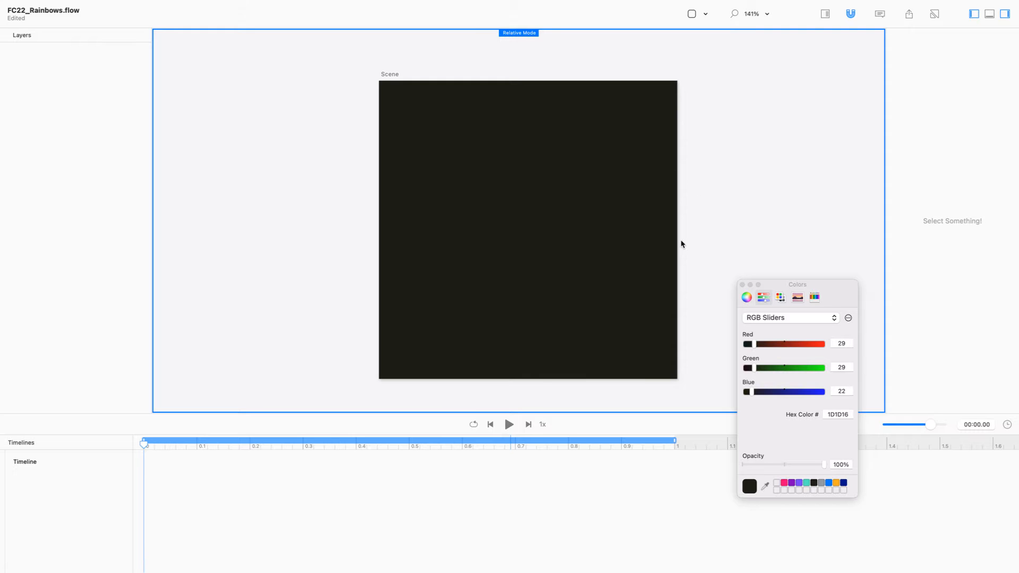
click(742, 285)
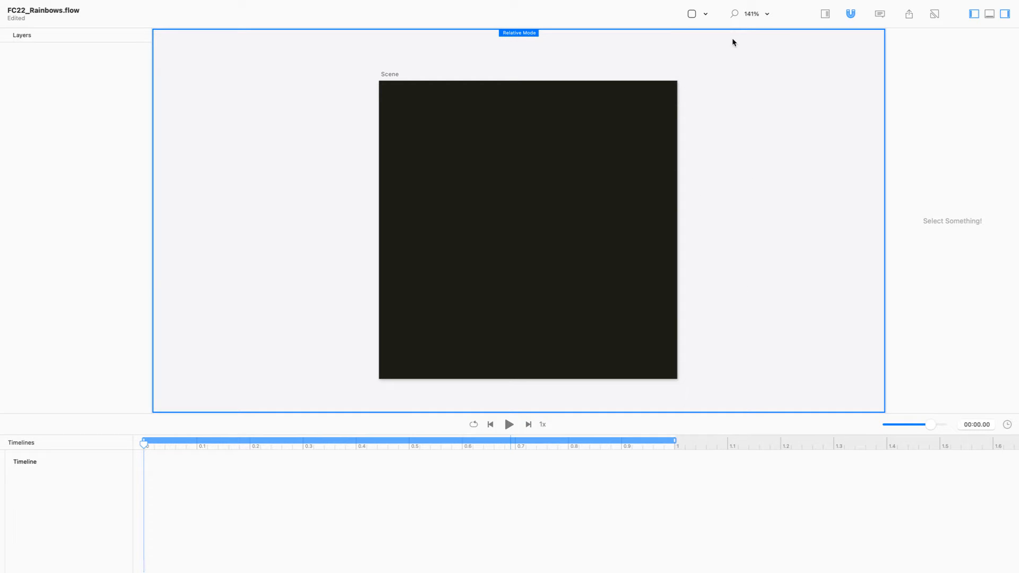
click(694, 17)
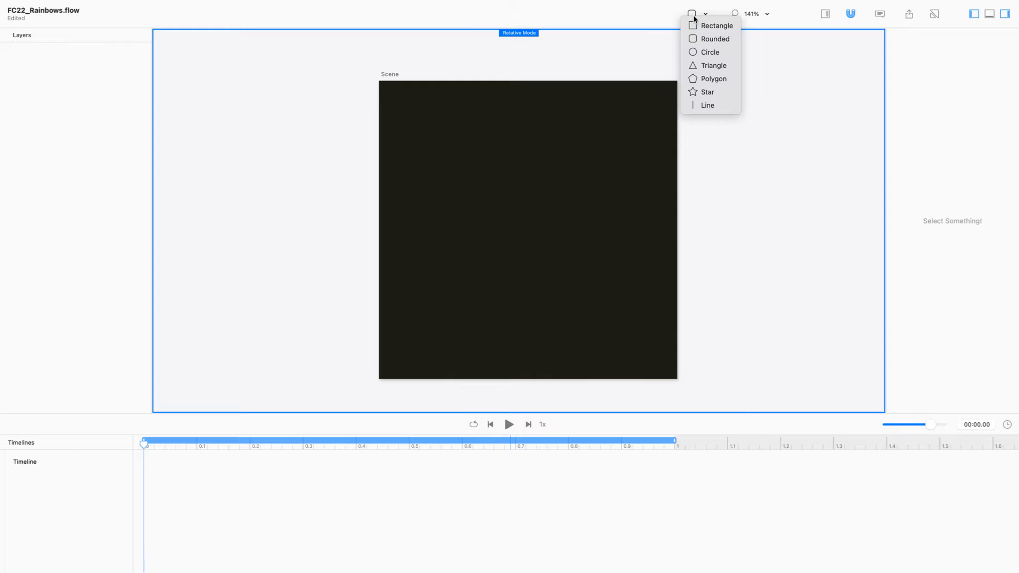
click(707, 57)
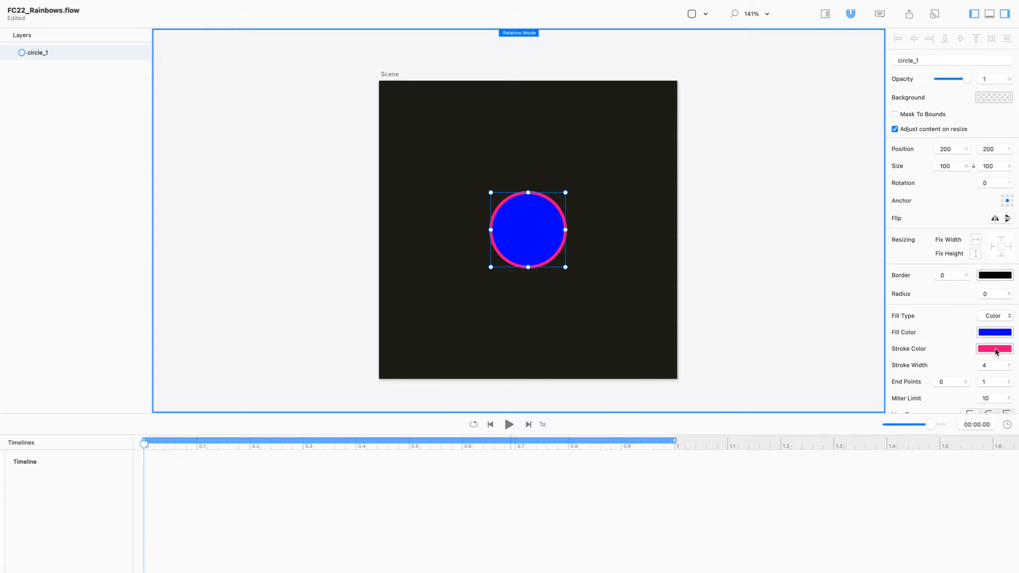
Step: Set circle_1's stroke width to 20
click(998, 366)
text(20)
key(Return)
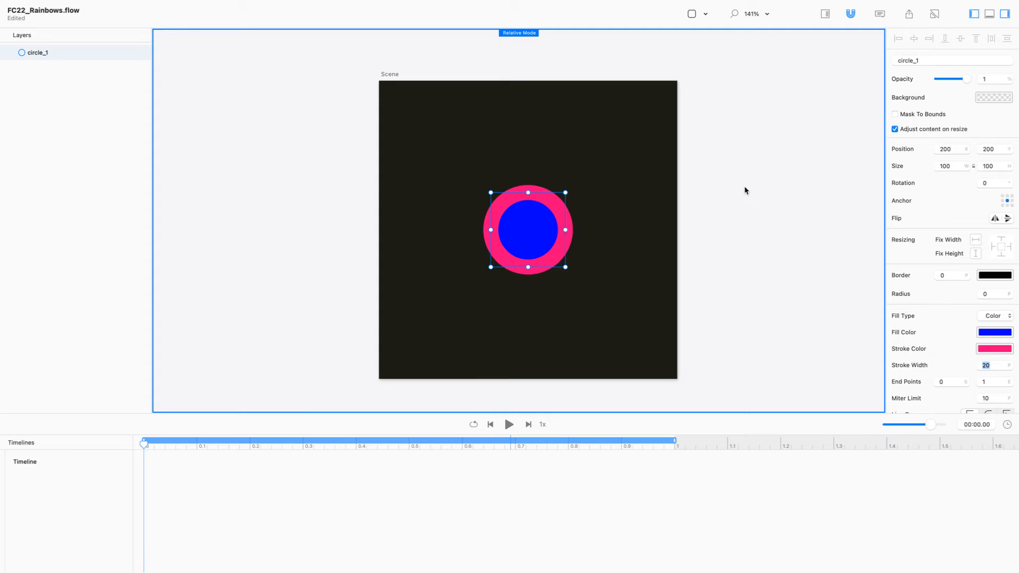
click(527, 227)
Step: Inspect the circle's path points, including its starting point, then exit point editing
double_click(528, 228)
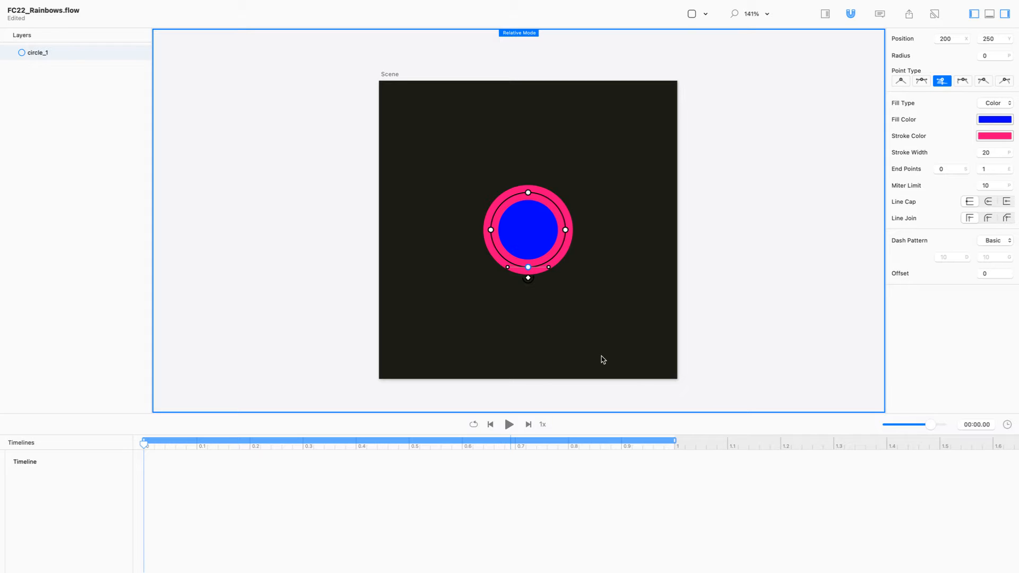
click(529, 278)
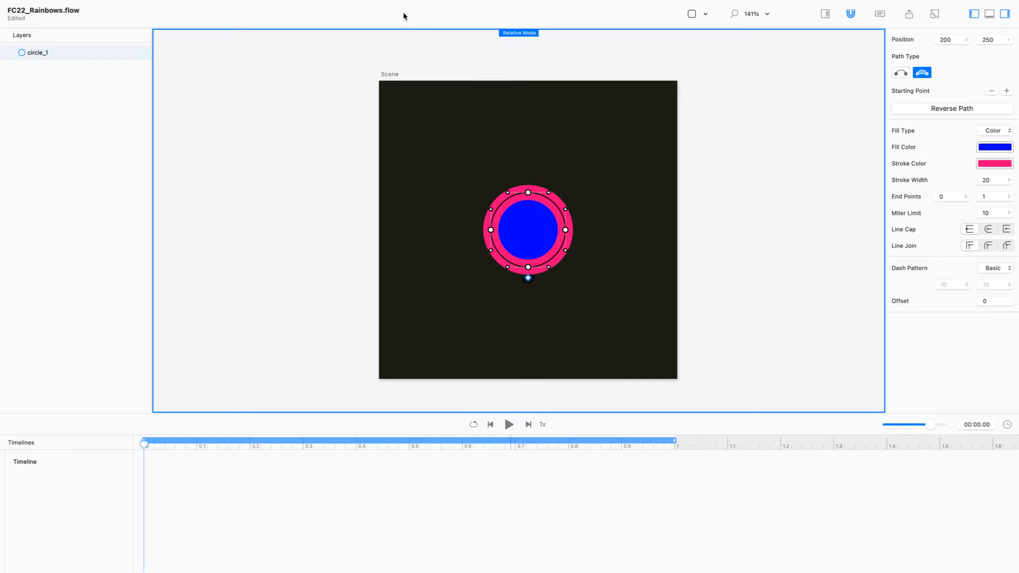
key(Escape)
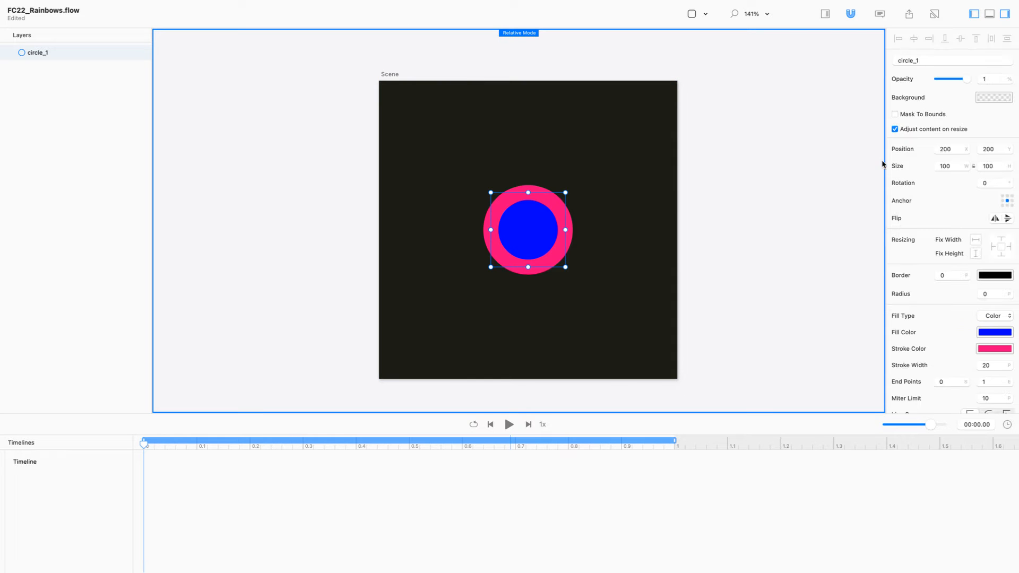
Step: Change the scene background to orange FFAE20 and reselect circle_1 for point editing
click(390, 75)
click(979, 91)
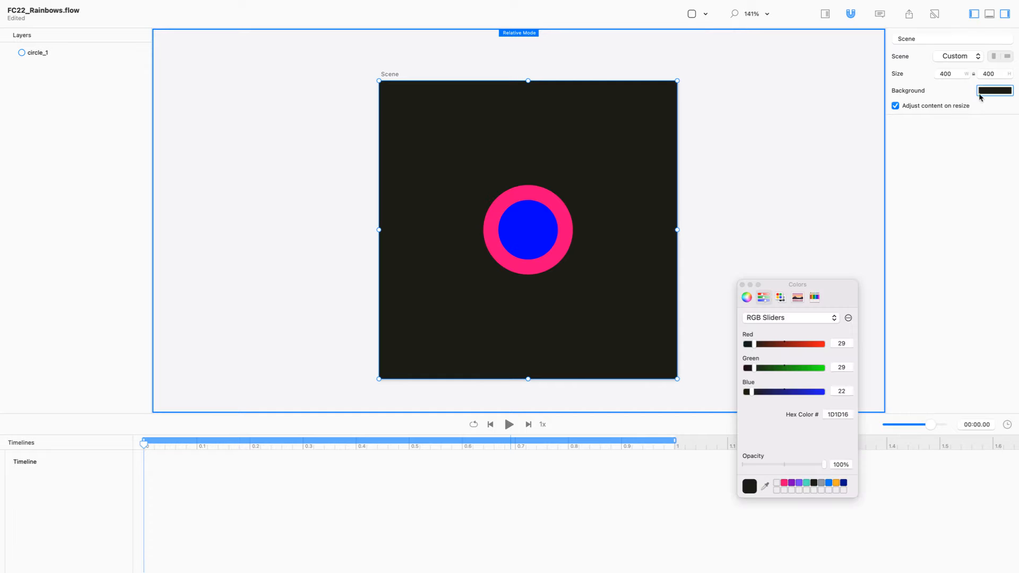
click(835, 484)
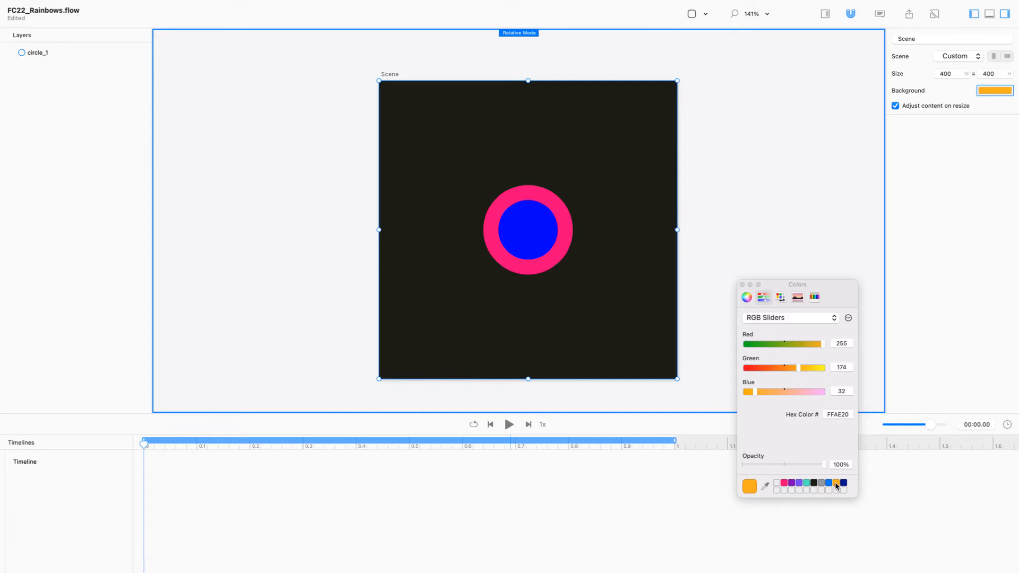
click(742, 285)
click(520, 231)
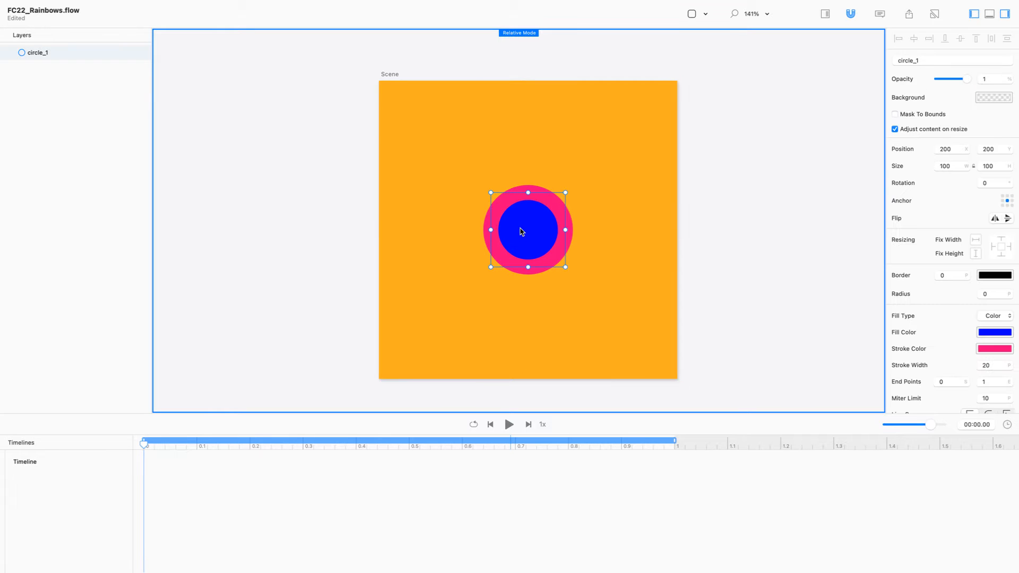
double_click(520, 231)
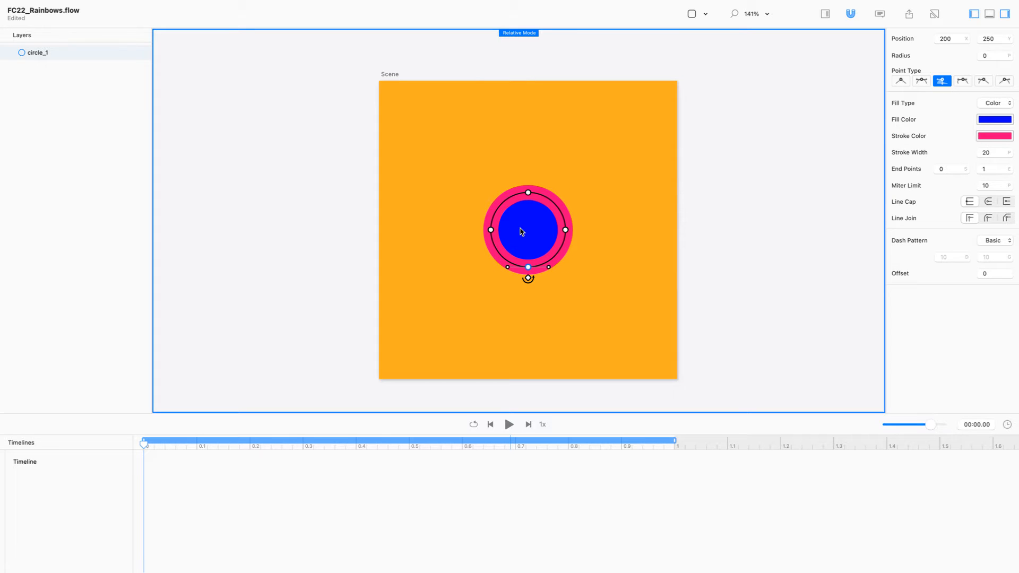
Step: Delete circle_1's bottom point, bottom curve handles and flat bottom segment to leave an arc
click(529, 279)
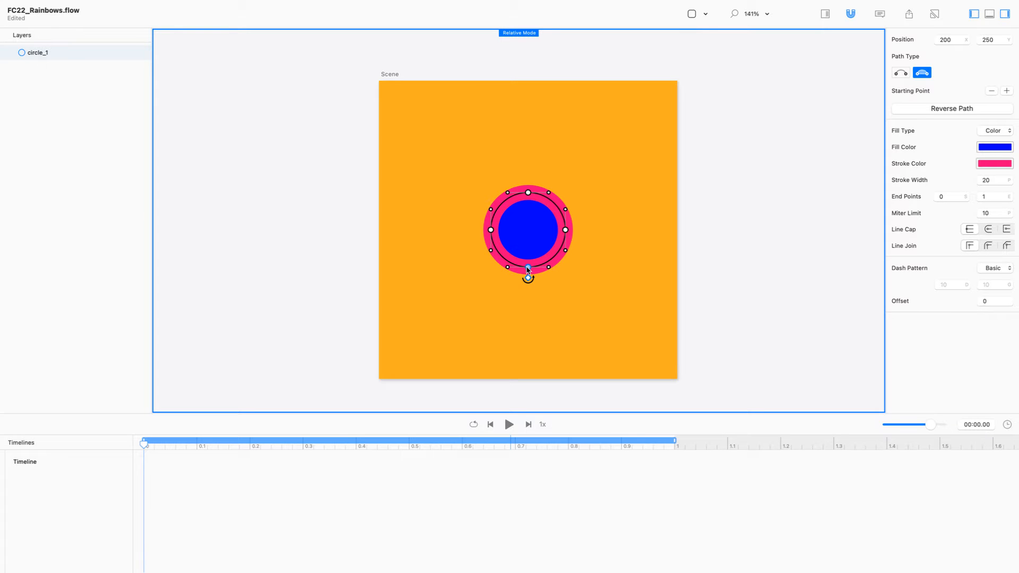
click(528, 267)
key(Delete)
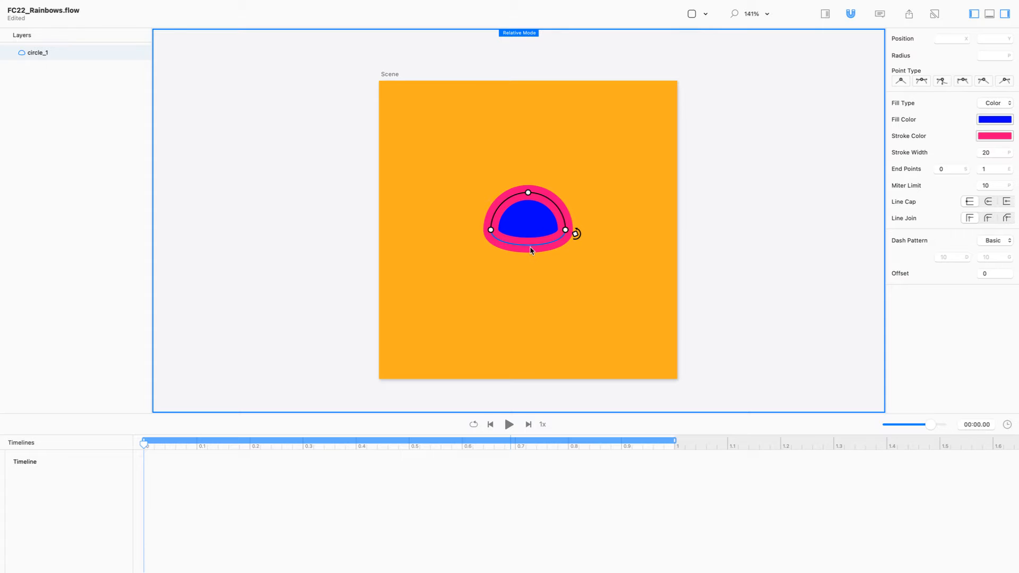
click(531, 249)
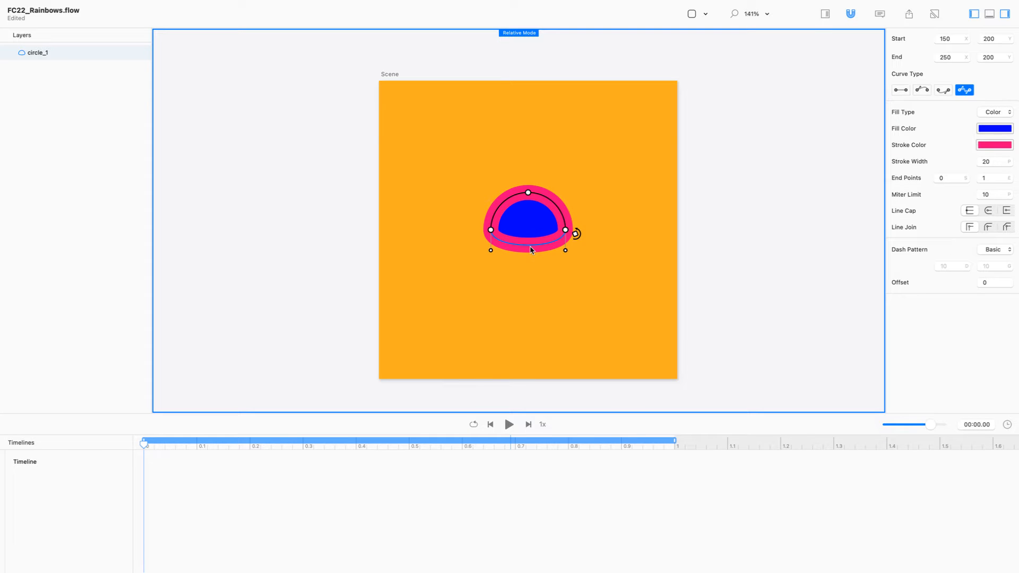
click(491, 251)
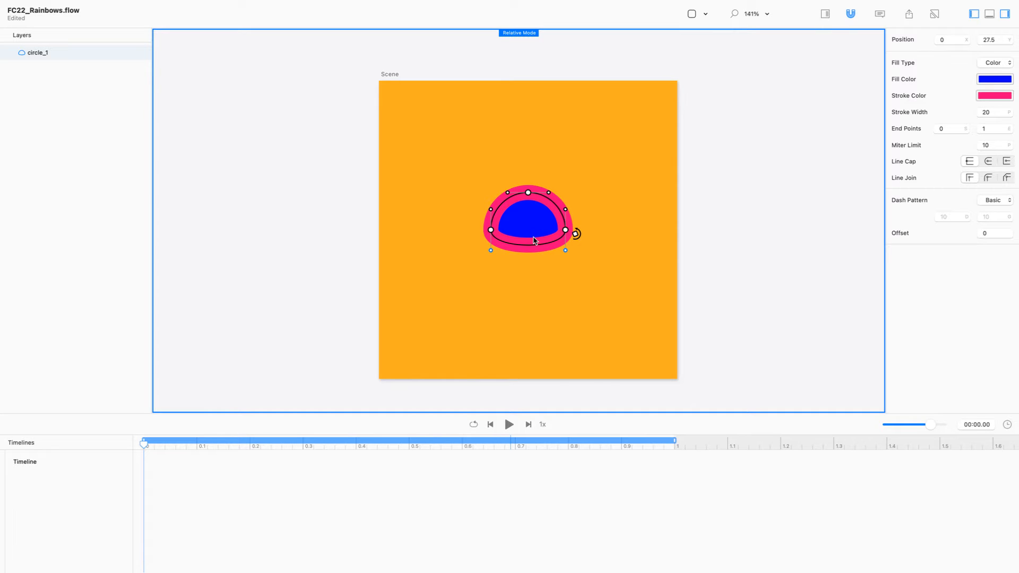
key(Delete)
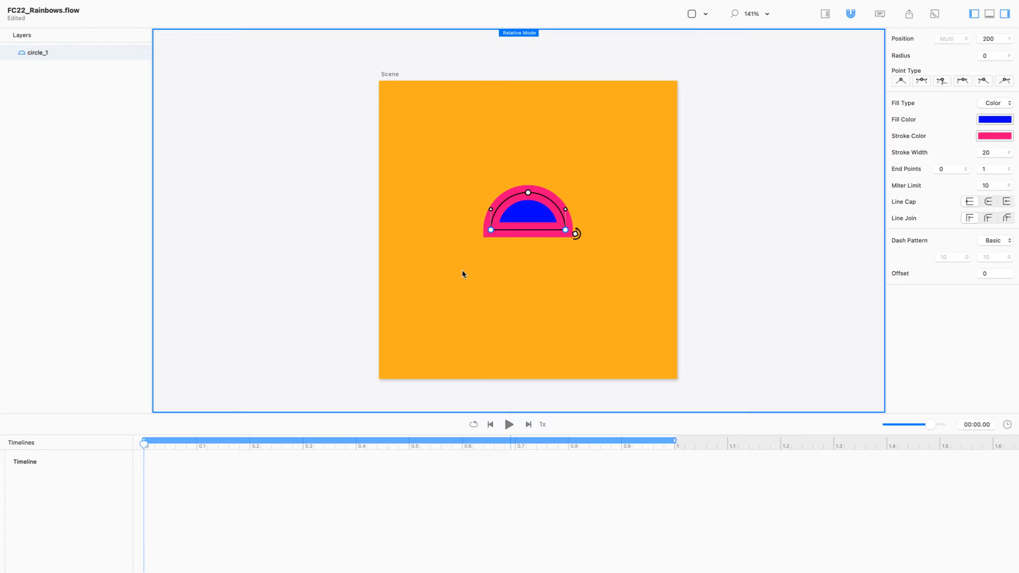
click(541, 231)
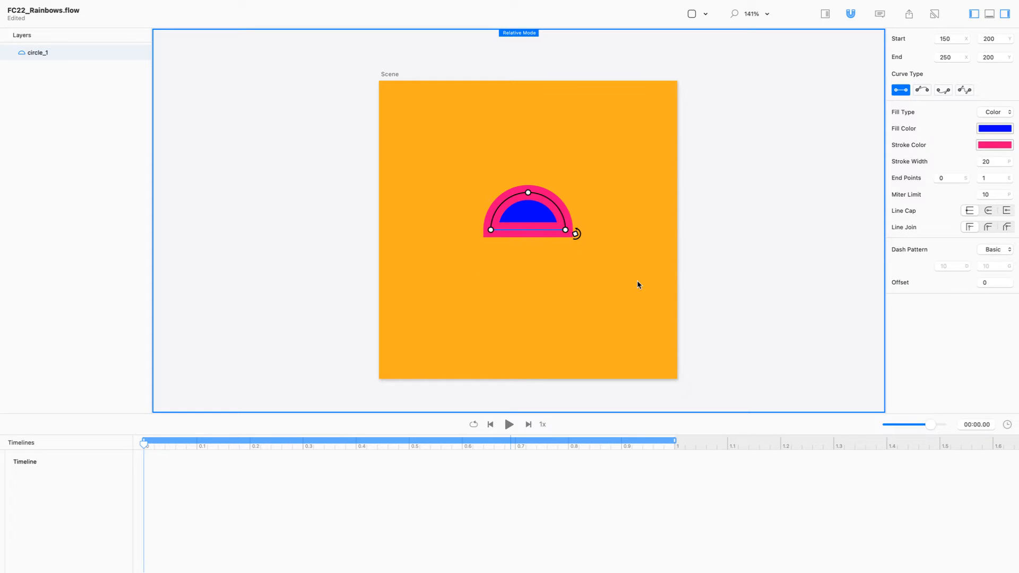
key(Delete)
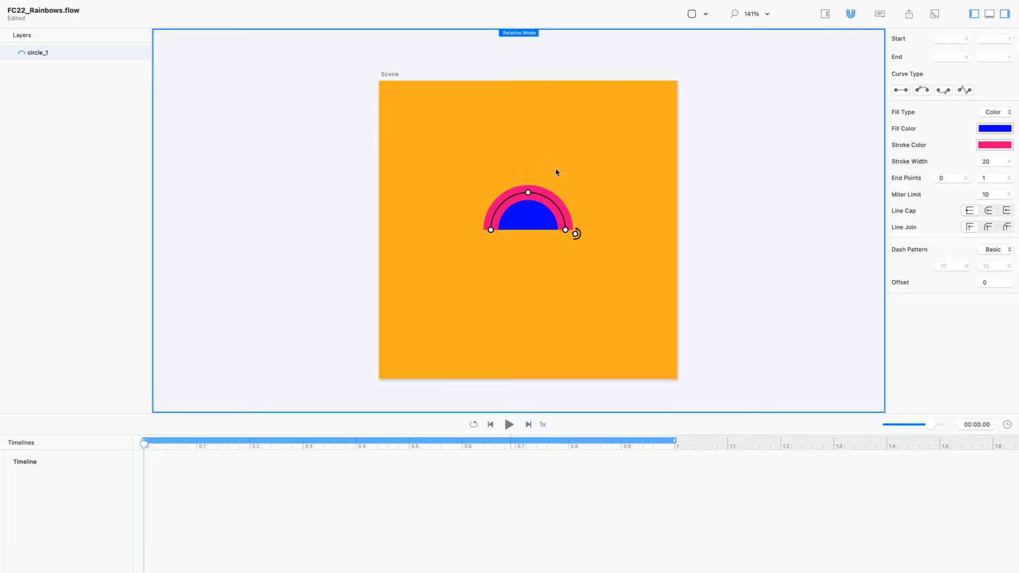
Step: Adjust the arc's path, reversing it twice and removing the bottom edge to open it
click(576, 235)
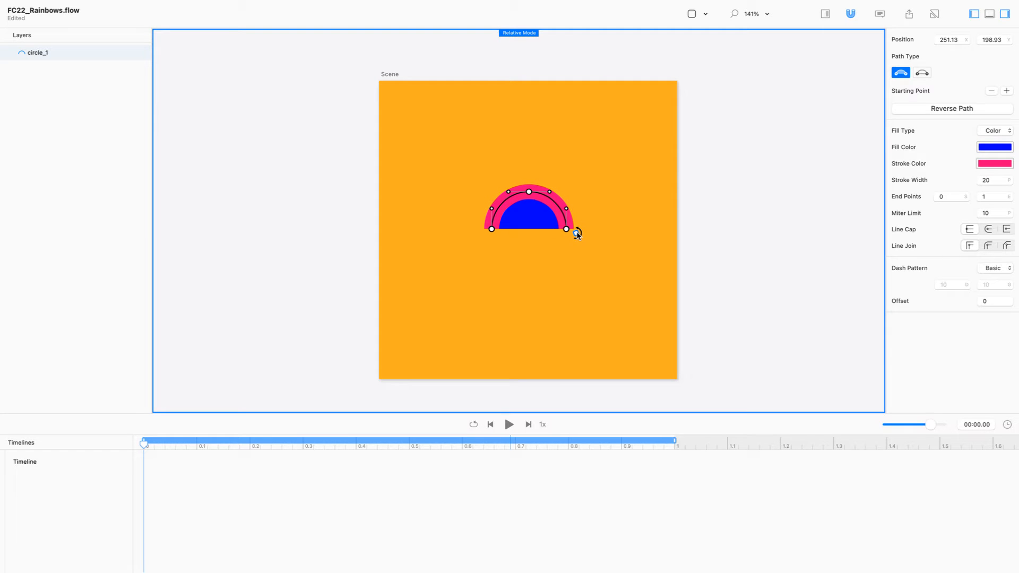
drag(576, 235, 466, 211)
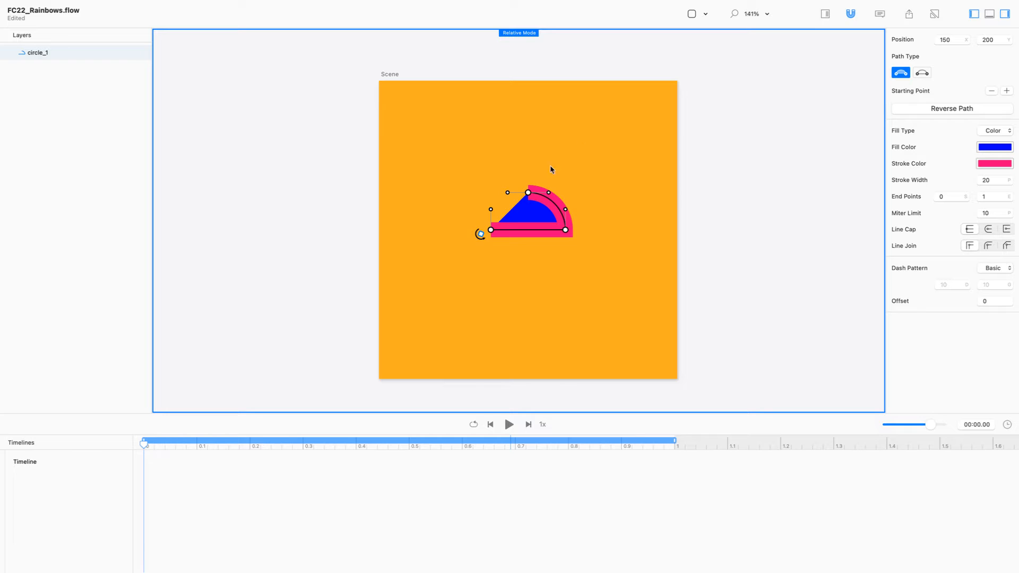
click(954, 112)
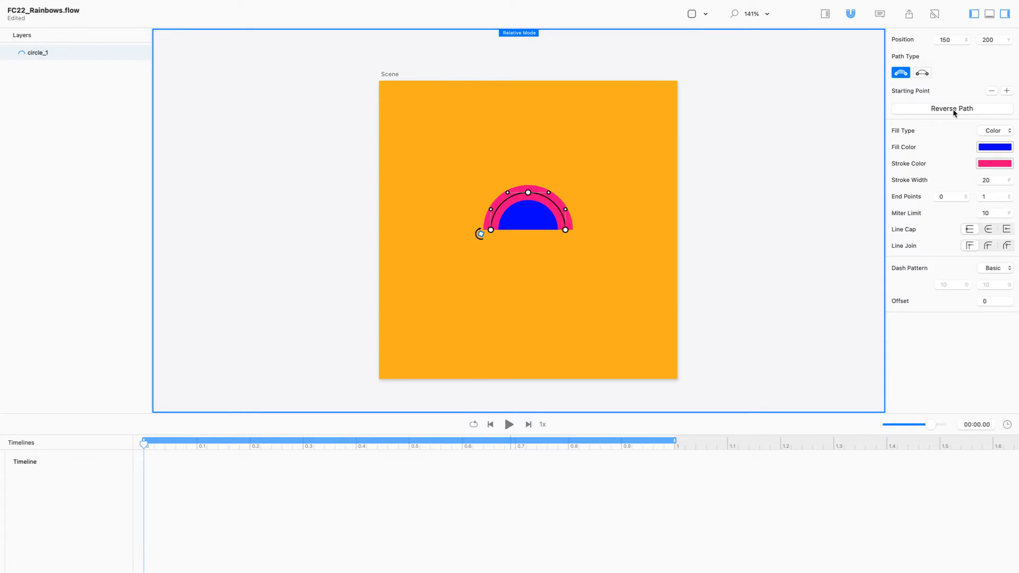
click(954, 111)
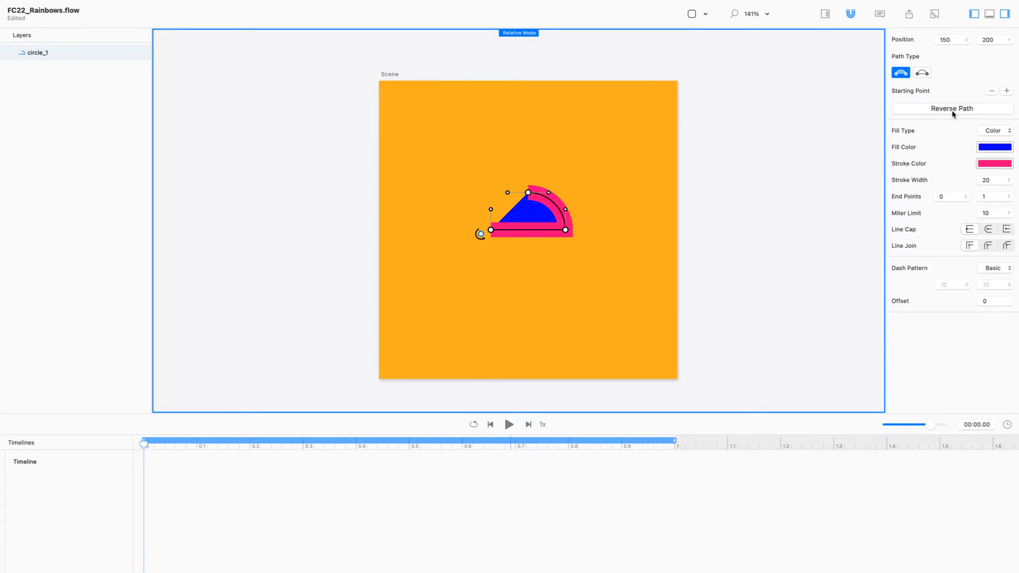
click(480, 234)
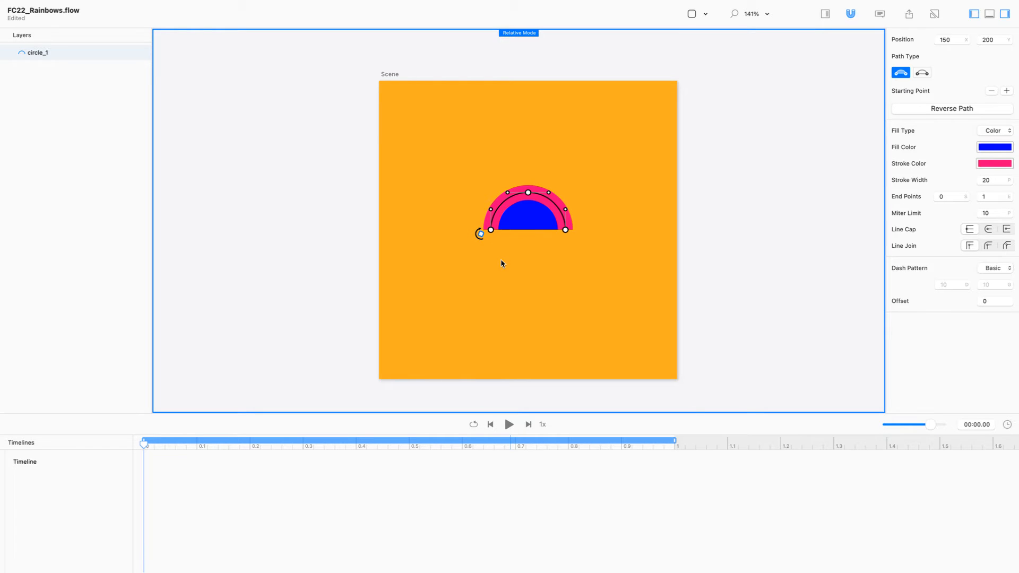
click(490, 230)
Step: Give the arc 0% fill opacity and a near-black 1D1D16 stroke
click(1000, 149)
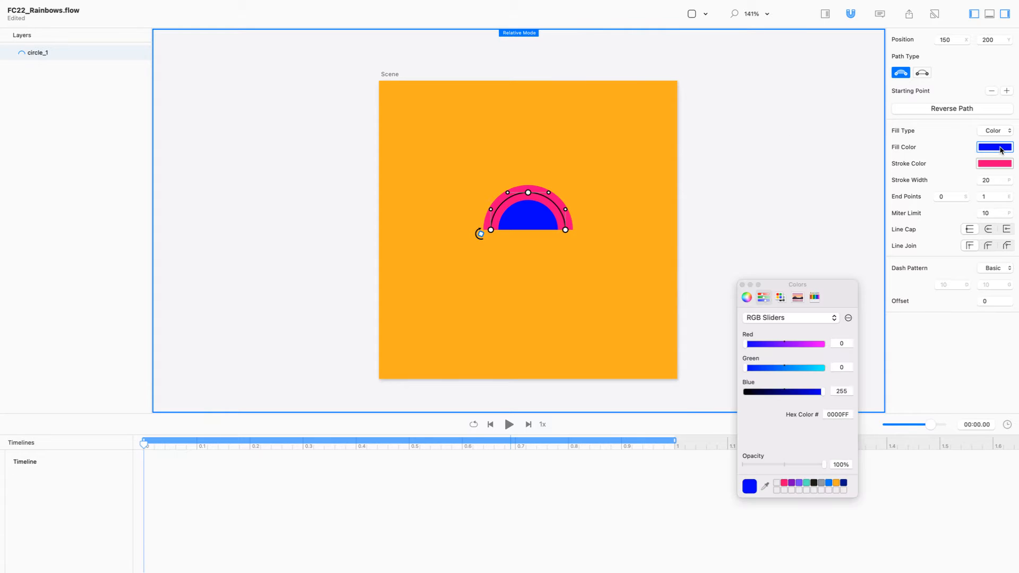
double_click(837, 465)
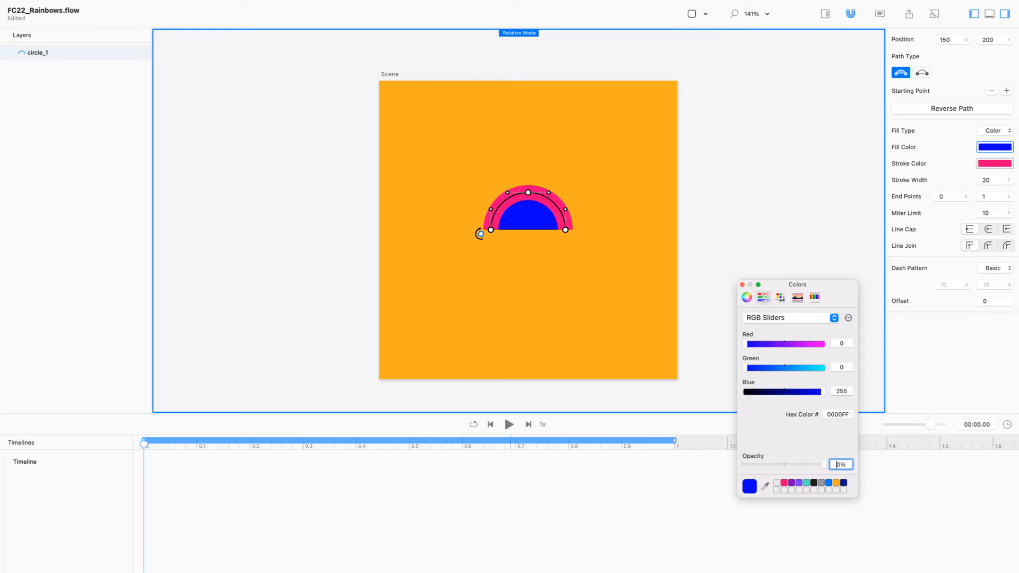
text(0)
key(Return)
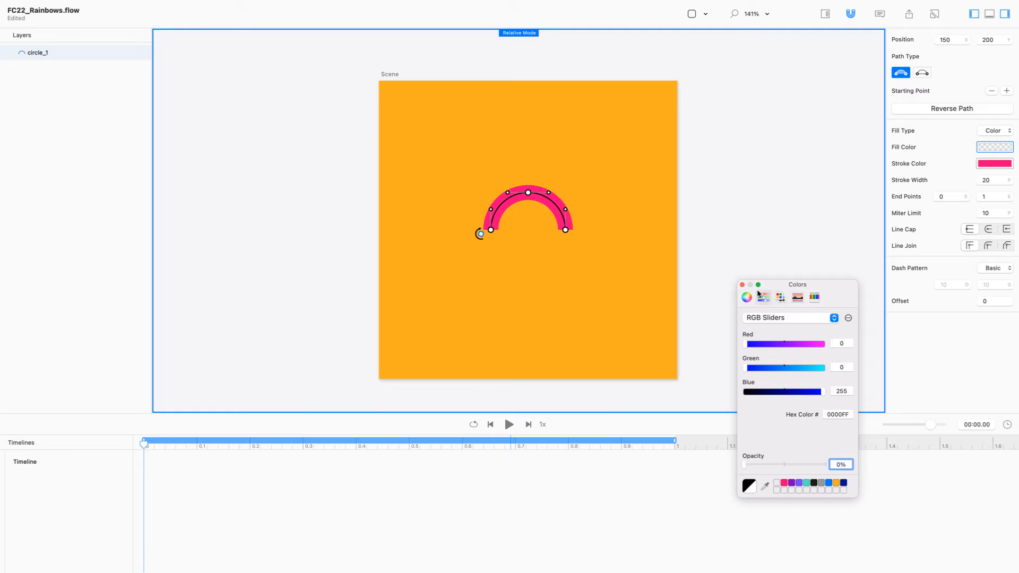
click(993, 165)
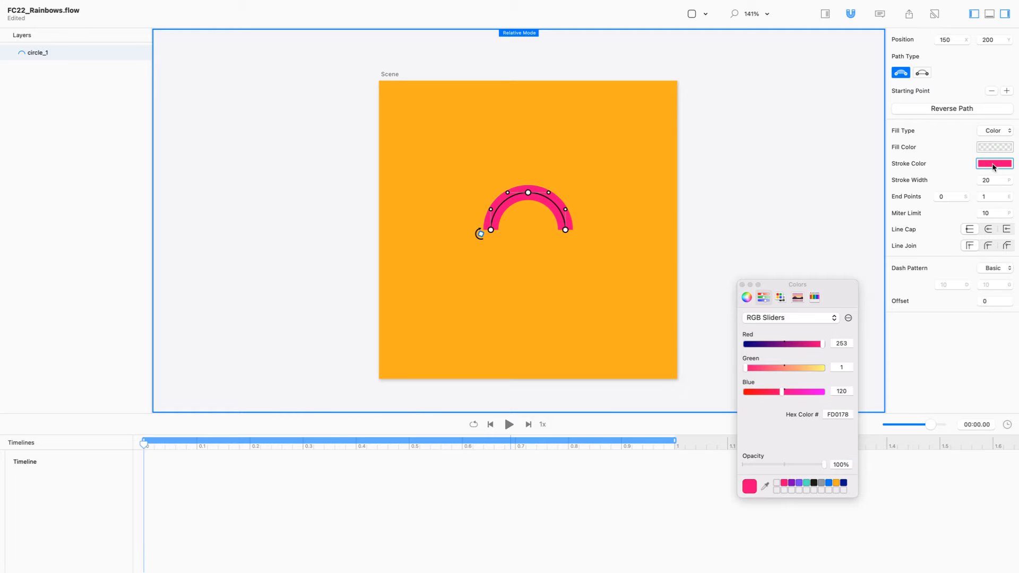
click(815, 483)
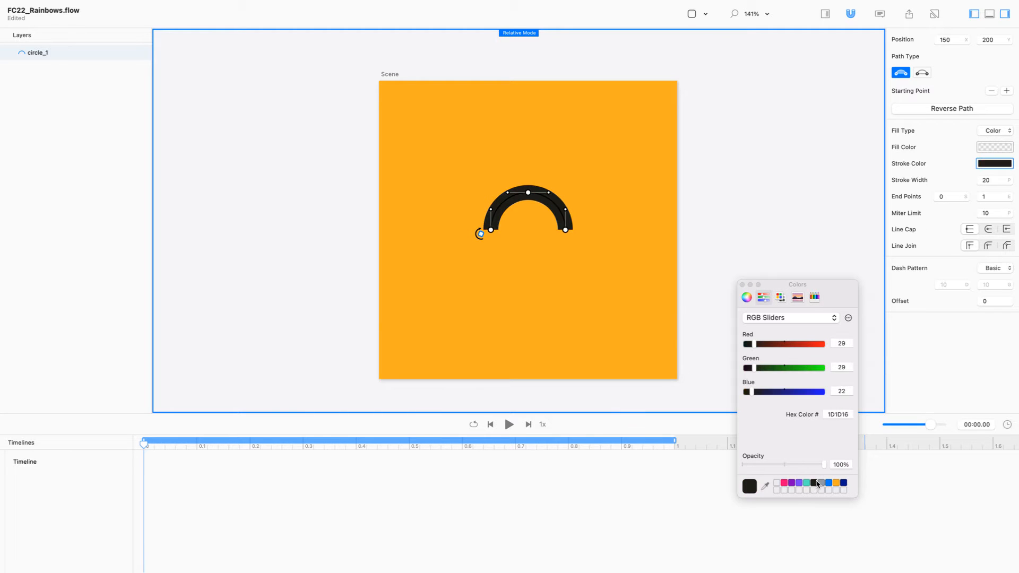
click(741, 284)
key(Escape)
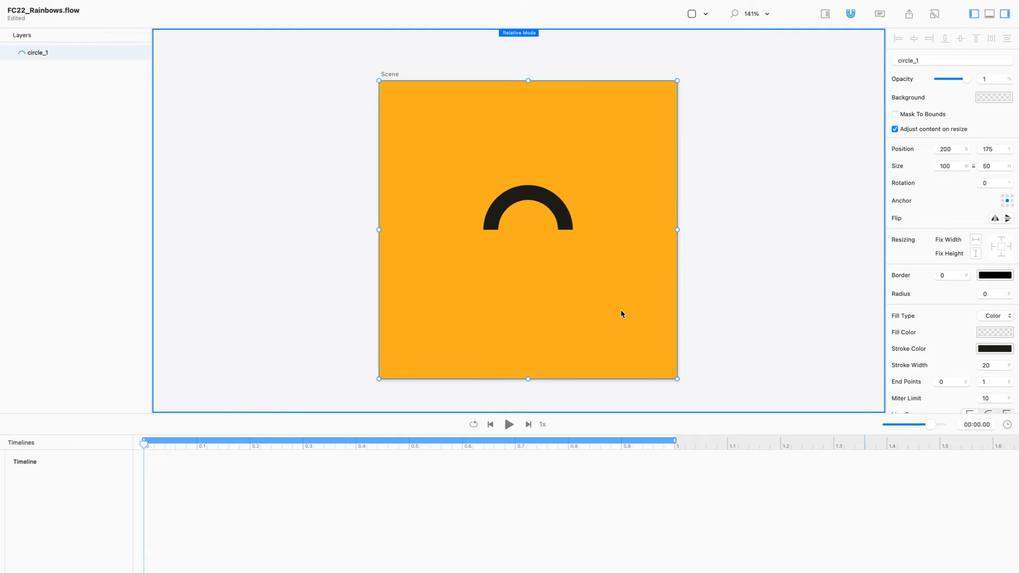
Step: Play the scene, scrub the playhead to 0.14 seconds, and reselect the arc
click(621, 309)
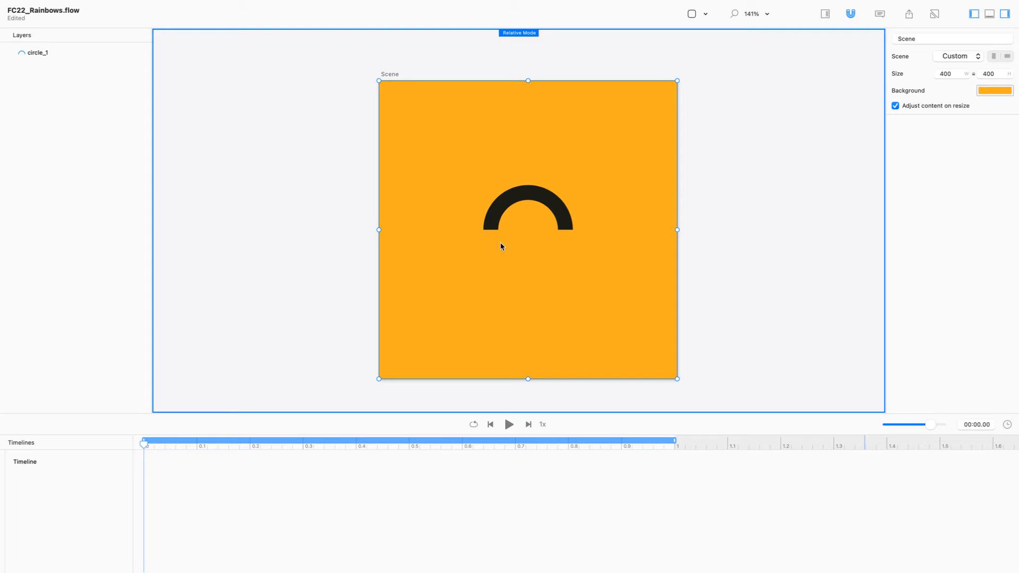
key(space)
drag(670, 444, 88, 428)
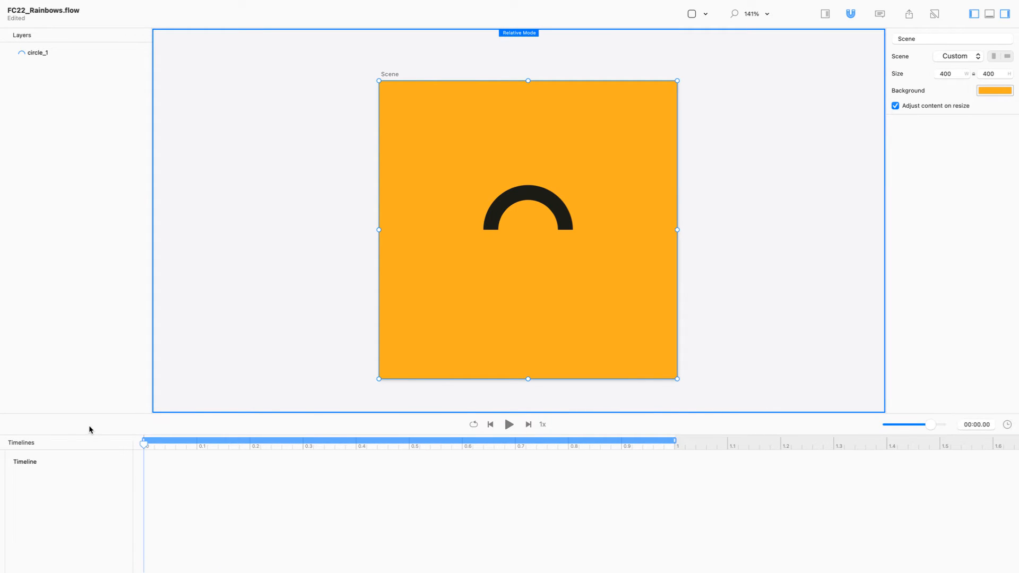
click(520, 210)
Step: Compare against the rainbowAnimated.gif reference in Chrome, then come back to Flow
key(super+Tab)
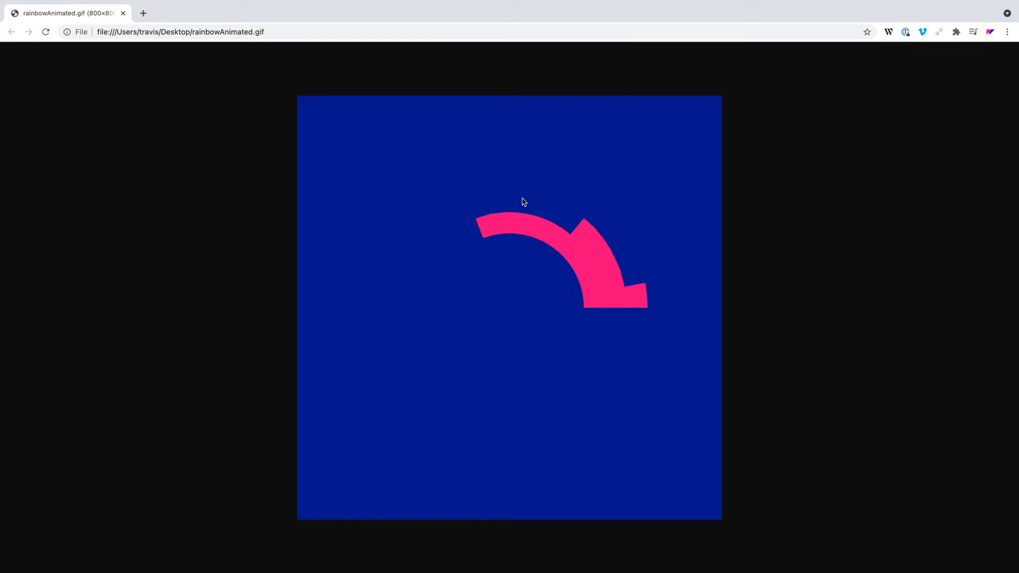
key(super+Tab)
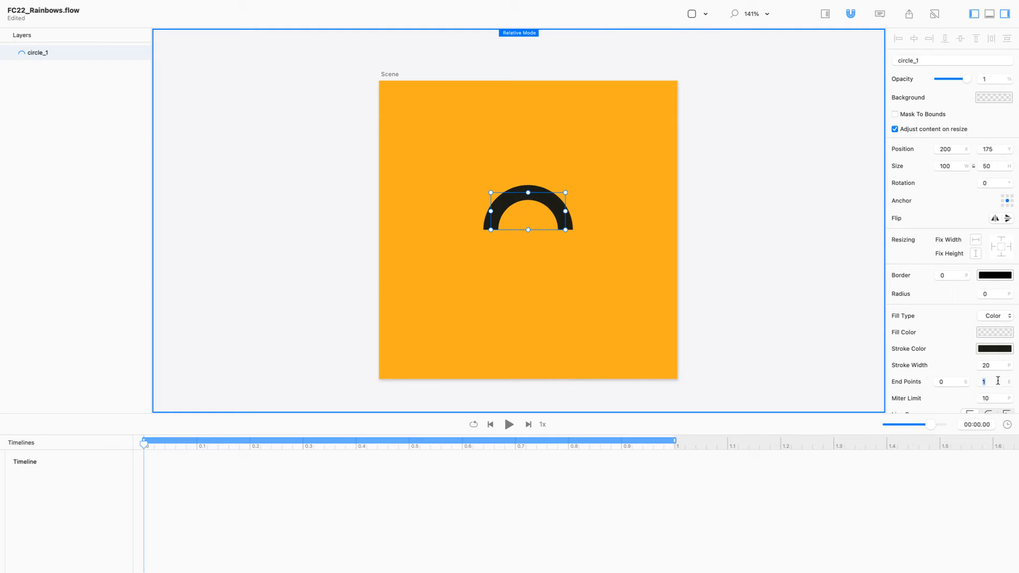
Step: Lower circle_1's stroke end from 1 through 0.98 and 0.88 down to 0.17
text(0.98)
key(Return)
text(0.88)
key(Return)
key(Down)
key(Down)
key(Down)
key(Down)
key(Down)
key(Down)
key(Down)
key(Down)
key(Down)
key(Down)
key(Down)
key(Down)
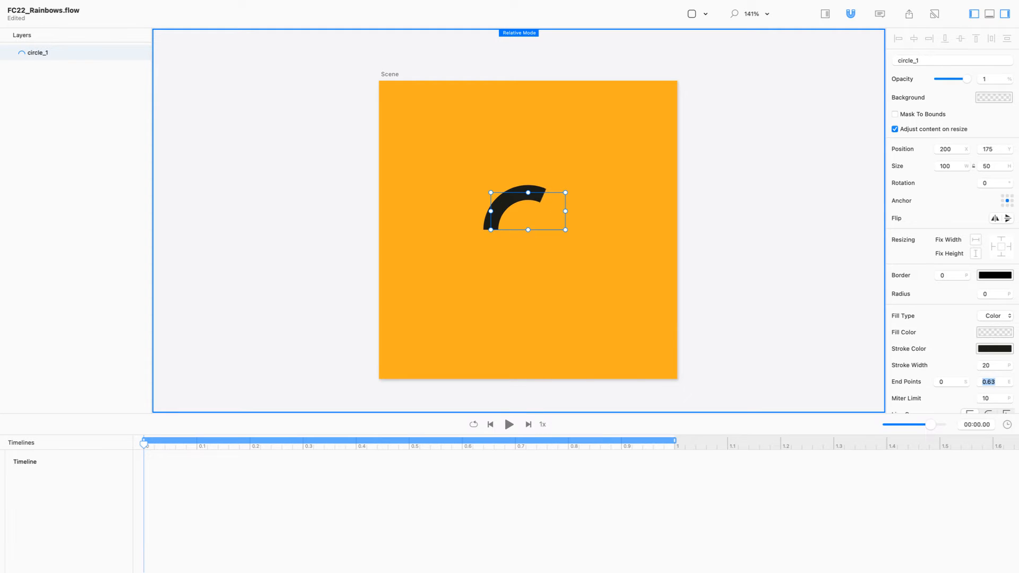
key(Down)
key(Down)
key(Down)
key(Down)
key(Down)
key(Down)
key(Down)
key(Down)
key(Down)
key(Down)
key(Down)
key(Down)
key(Down)
key(Down)
key(Down)
key(Down)
key(Down)
key(Down)
key(Down)
key(Down)
key(Down)
key(Down)
key(Down)
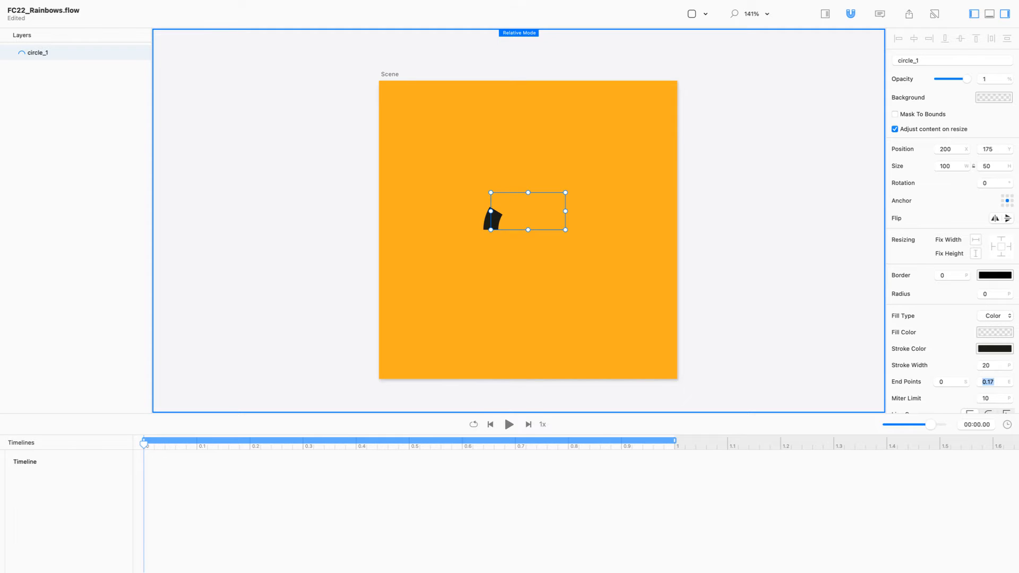
key(Down)
key(Down)
key(Down)
key(Down)
key(Down)
key(Down)
key(Down)
key(Down)
key(Down)
key(Down)
key(Down)
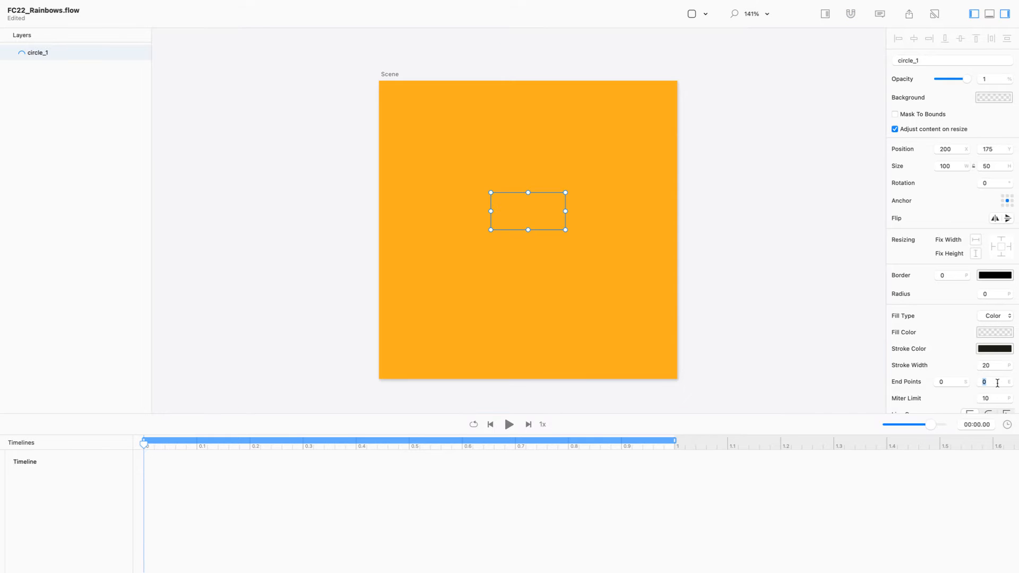
Step: Keyframe the arc's stroke end at 1 at the 0.5 s mark
mouse_move(422, 441)
mouse_down()
mouse_move(399, 441)
mouse_move(413, 442)
mouse_up()
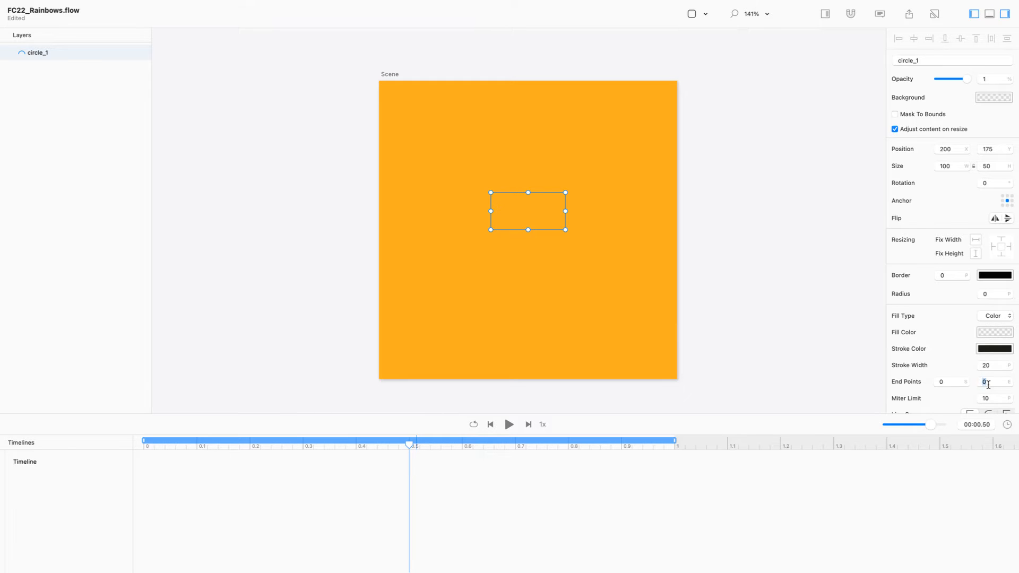
key(Return)
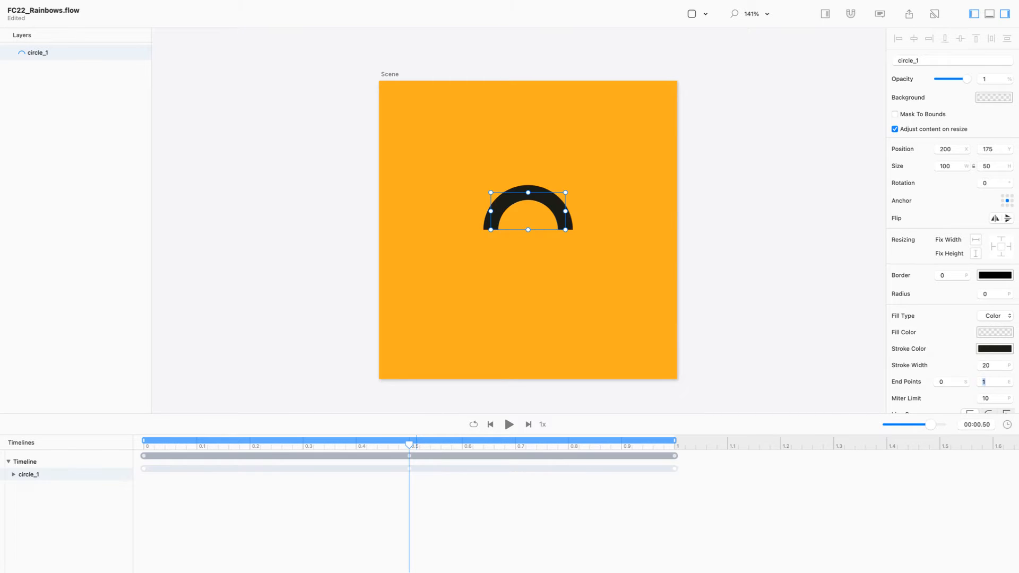
drag(406, 446, 675, 445)
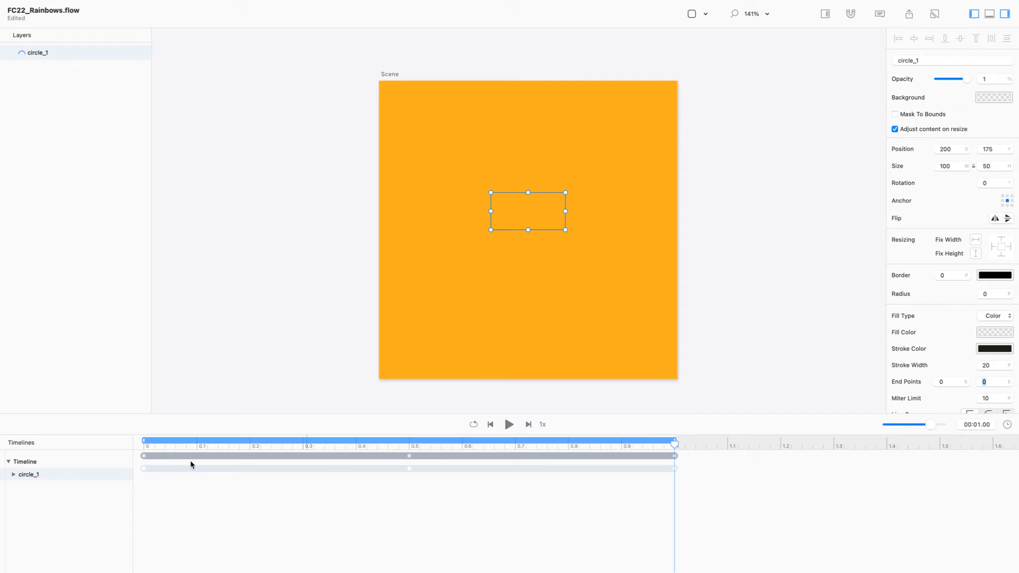
Step: Delete circle_1's stray Stroke End keyframe at 1 s and reselect the arc
click(14, 475)
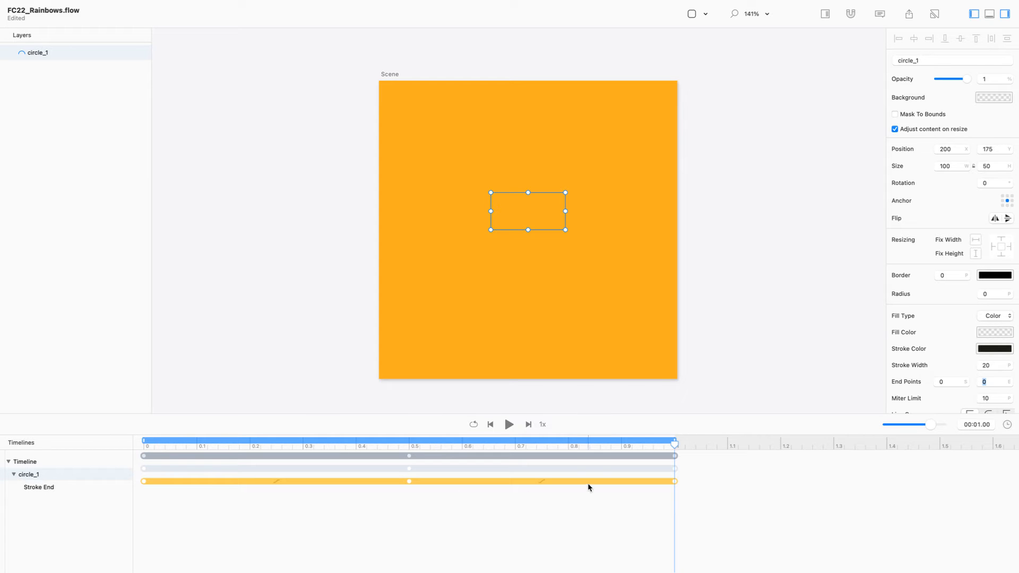
click(69, 487)
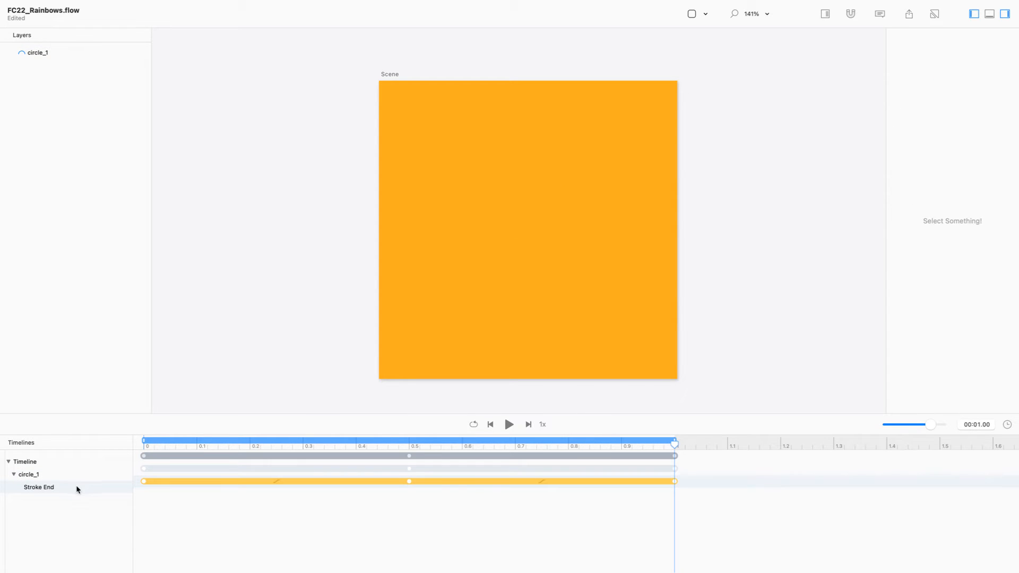
click(675, 481)
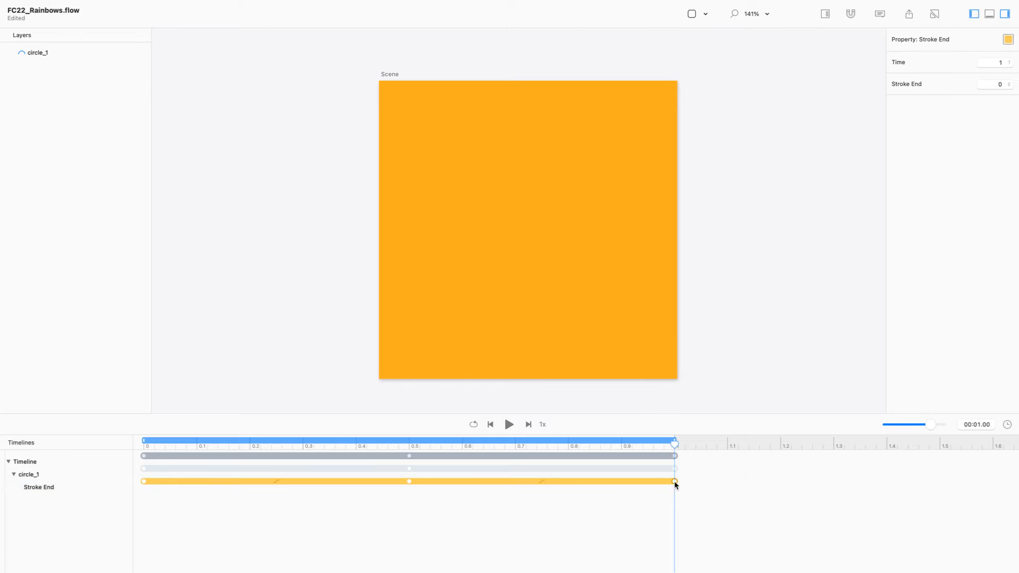
key(BackSpace)
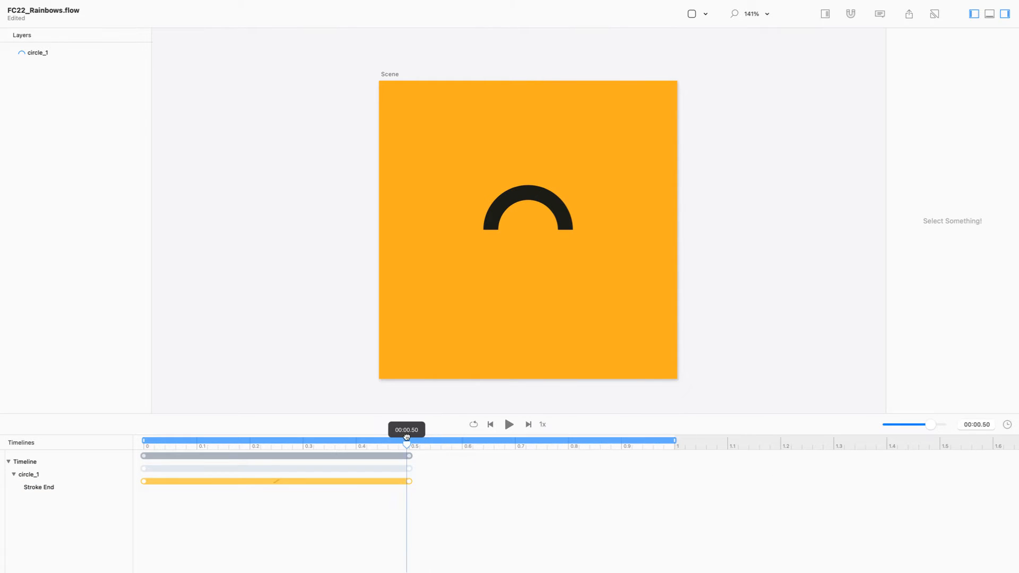
click(549, 201)
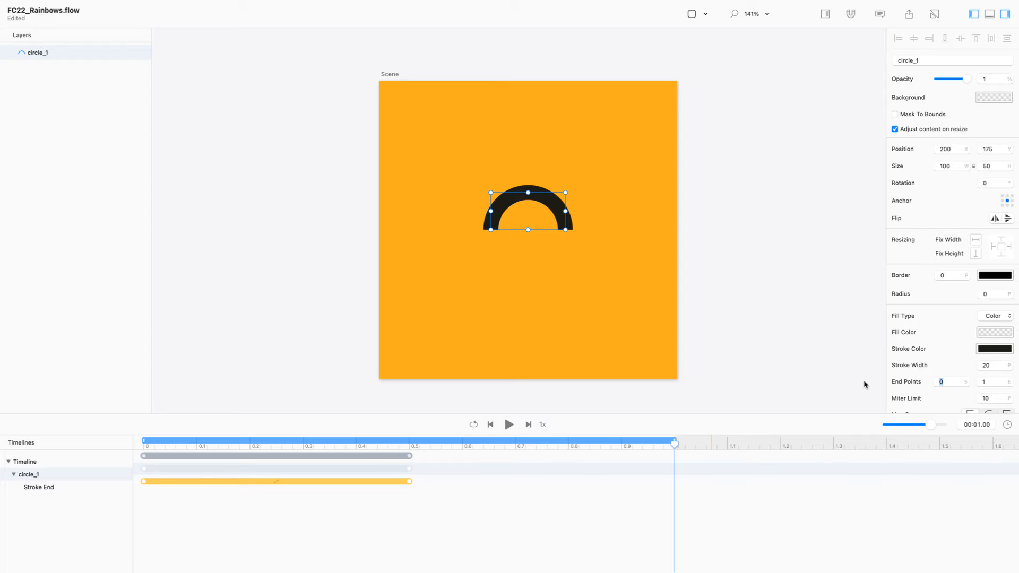
Step: Animate circle_1's stroke start up until the arc vanishes, beginning at 0.5 s
text(0.1)
key(Return)
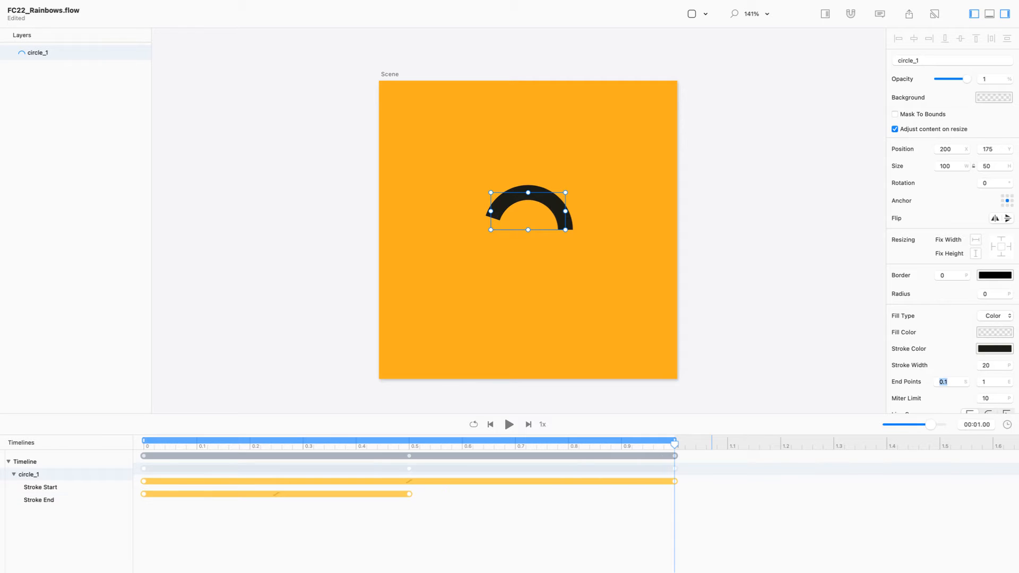
key(Up)
key(Up)
key(Up)
key(Up)
key(Up)
key(Up)
key(Up)
key(Up)
key(Up)
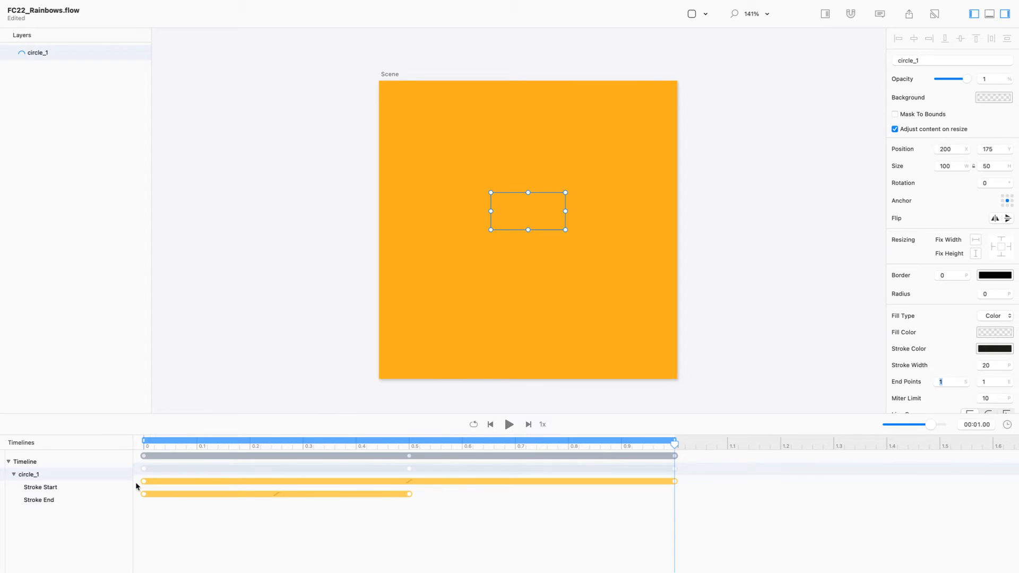
drag(143, 481, 407, 480)
Step: Play the draw-on and draw-off animation from the start, then park the playhead at 0.5 s
drag(677, 442, 46, 444)
click(233, 227)
key(space)
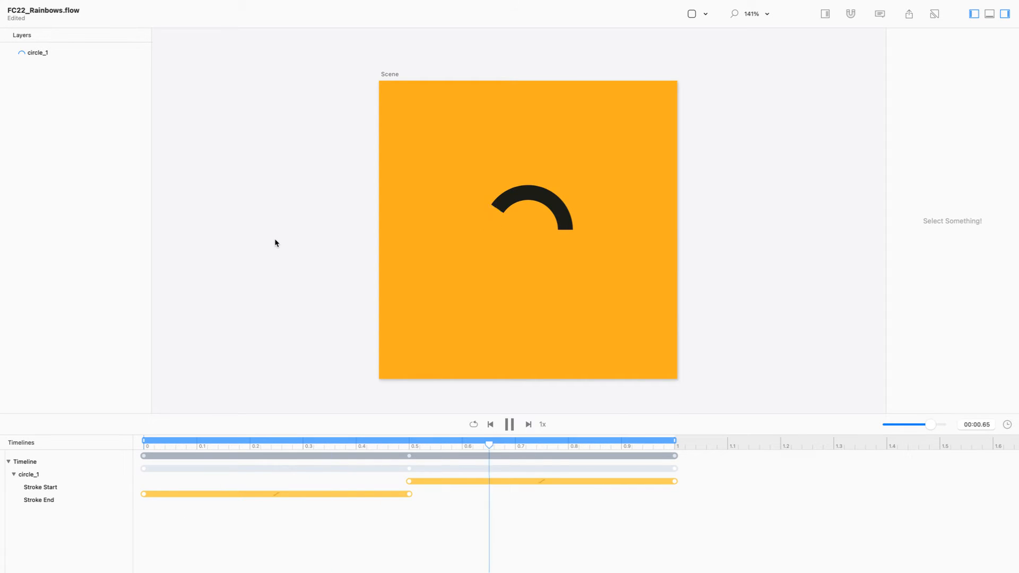
drag(425, 444, 409, 445)
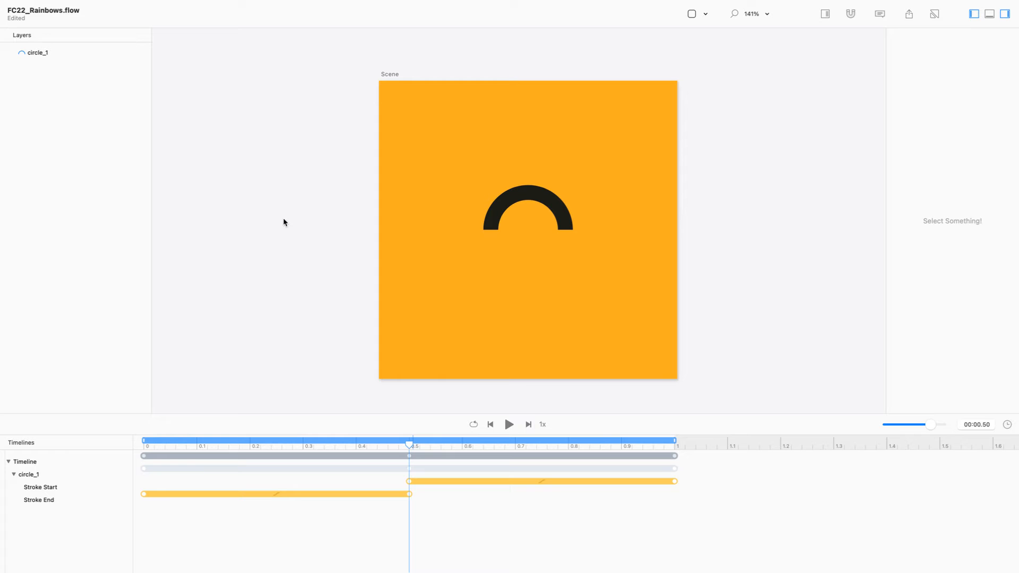
Step: Rename the circle_1 layer to c
click(38, 53)
double_click(58, 57)
text(c)
key(Return)
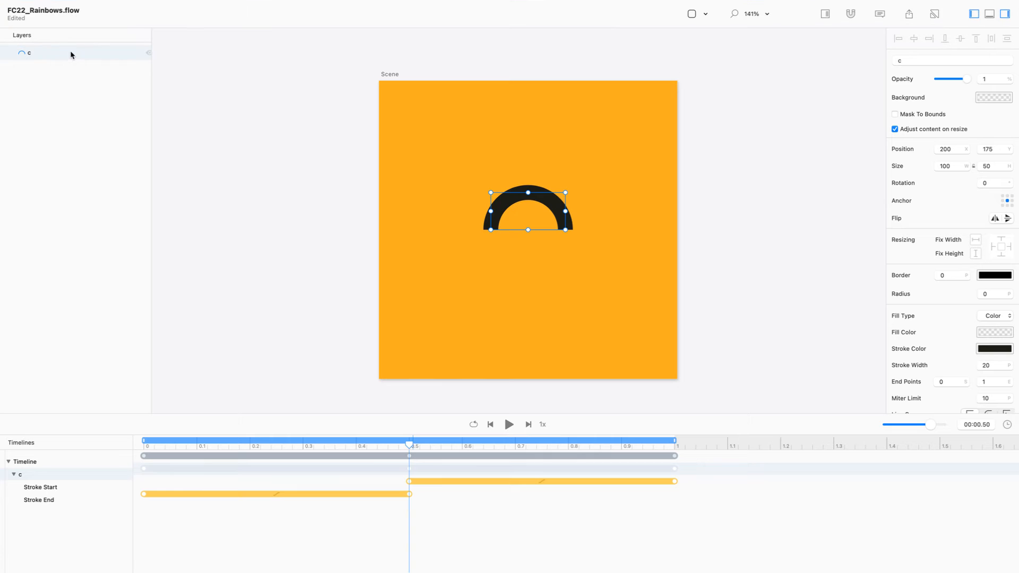
Step: Duplicate layer c with its keyvalues in place, creating c_copy
right_click(136, 58)
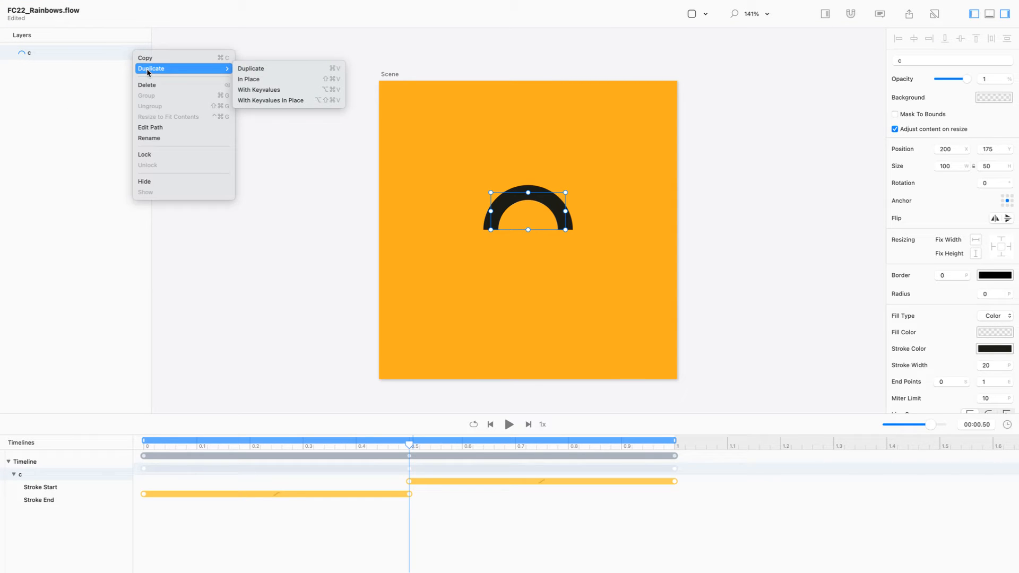
mouse_move(227, 70)
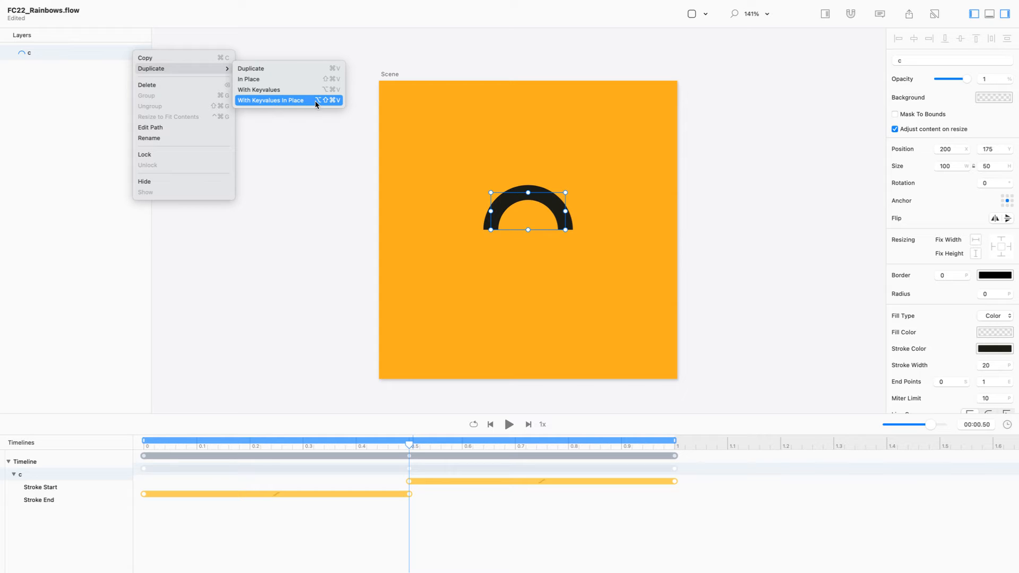
click(315, 102)
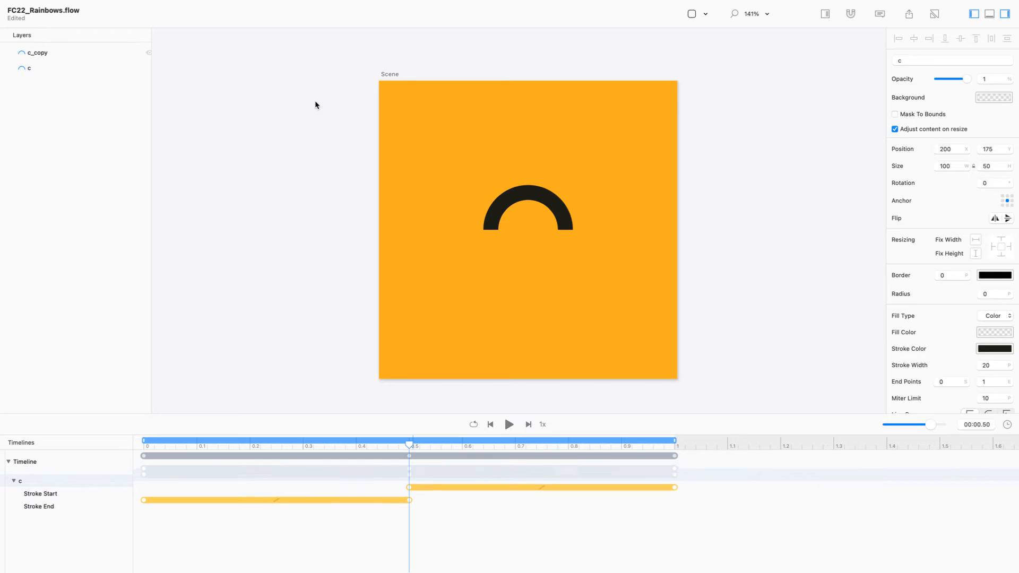
Step: Make more in-place duplicates of the arc layer, for five arcs in total
key(super+d)
key(super+d)
key(super+d)
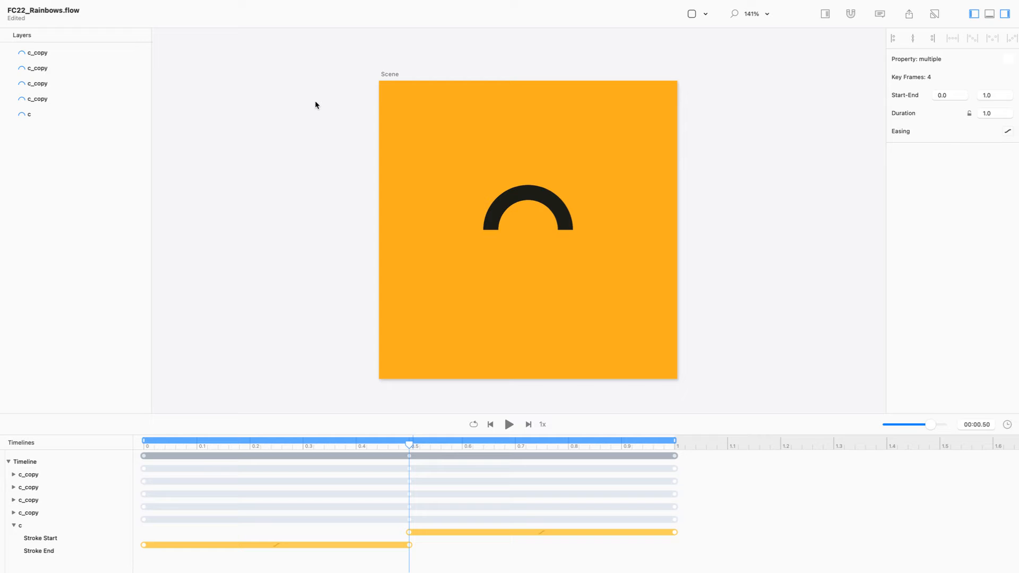
click(31, 117)
click(33, 116)
Step: Rename the top two arc layers c0 and c1
click(33, 52)
click(35, 52)
text(c0)
key(Return)
key(Down)
key(Down)
key(Up)
key(Return)
text(c1)
key(Return)
Step: Rename the remaining arc layers c2, c3 and c4
key(Down)
key(Return)
text(c2)
key(Return)
key(Down)
key(Return)
text(c3)
key(Return)
key(Down)
key(Return)
text(c4)
key(Return)
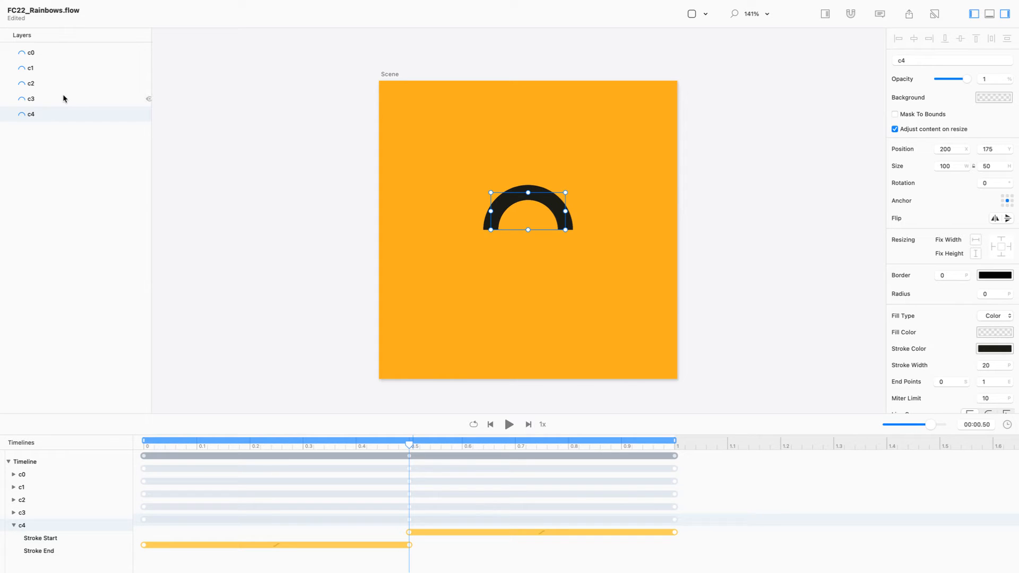
Step: Set all five arcs' anchor to bottom centre in Relative Mode, placing them at 200, 200
click(58, 69)
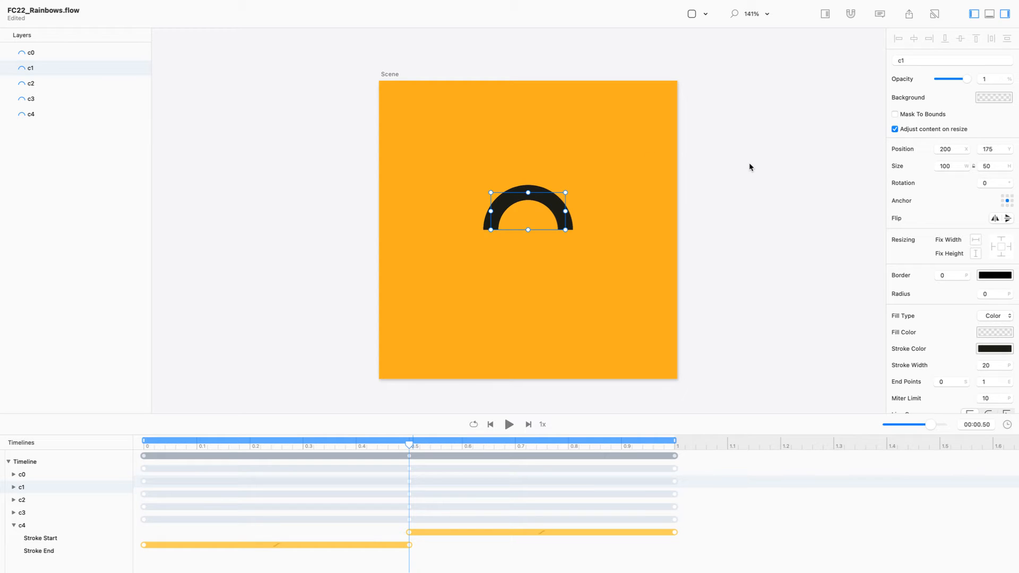
drag(771, 147, 459, 229)
click(851, 14)
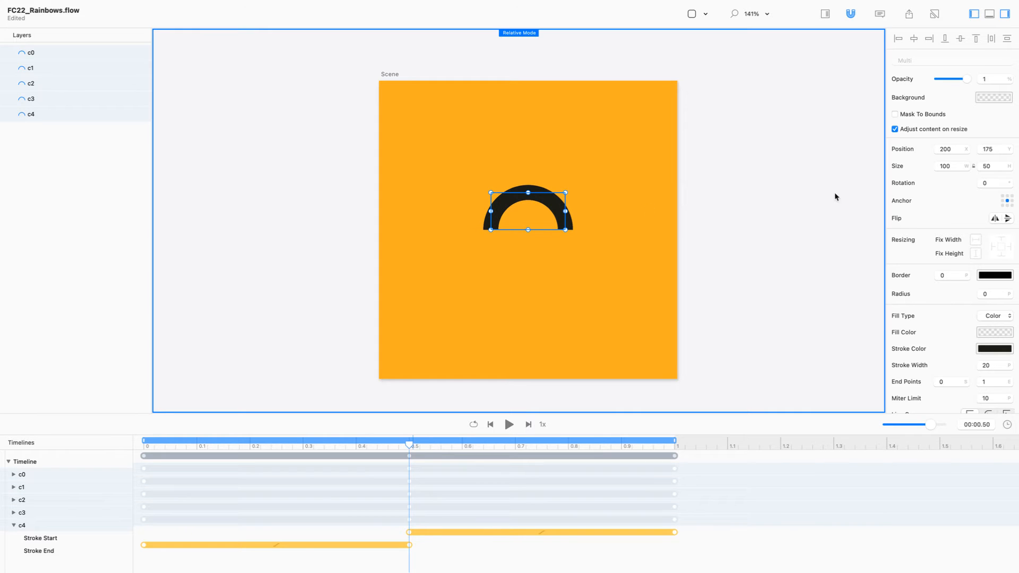
click(1007, 206)
key(super+r)
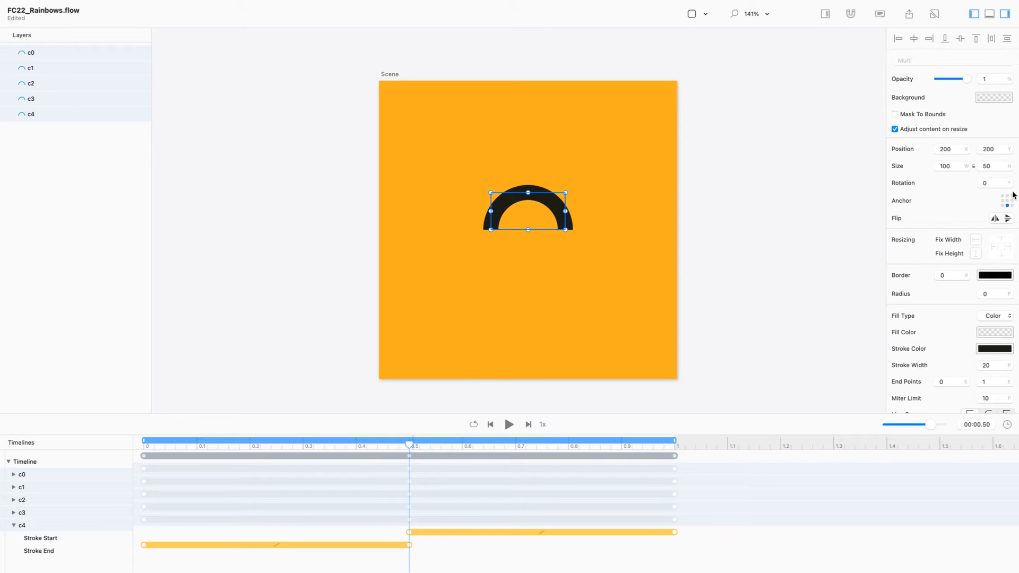
click(182, 153)
click(82, 67)
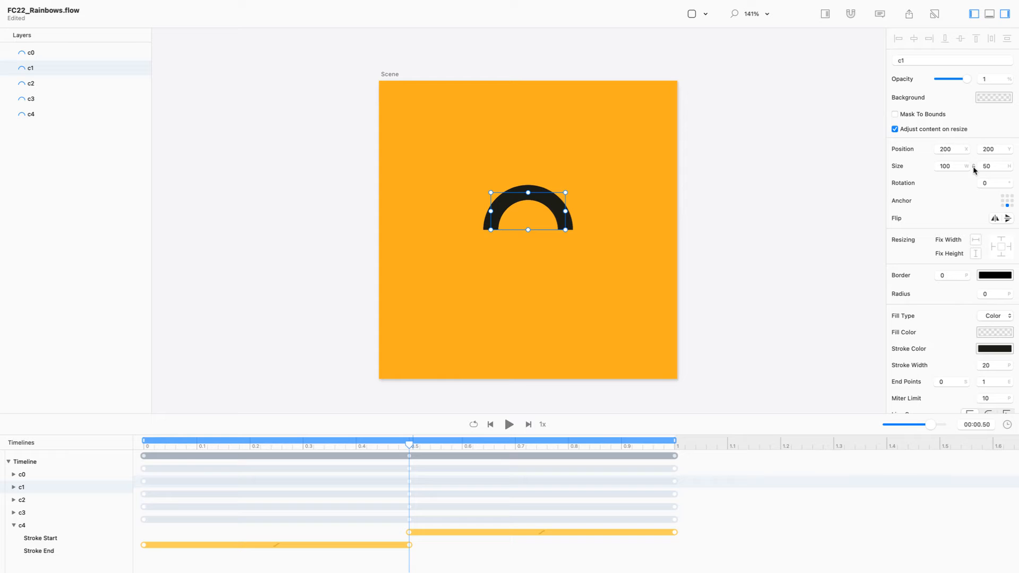
Step: Resize arc c1 to 140 × 70 with the aspect lock on
click(995, 165)
key(shift+Up)
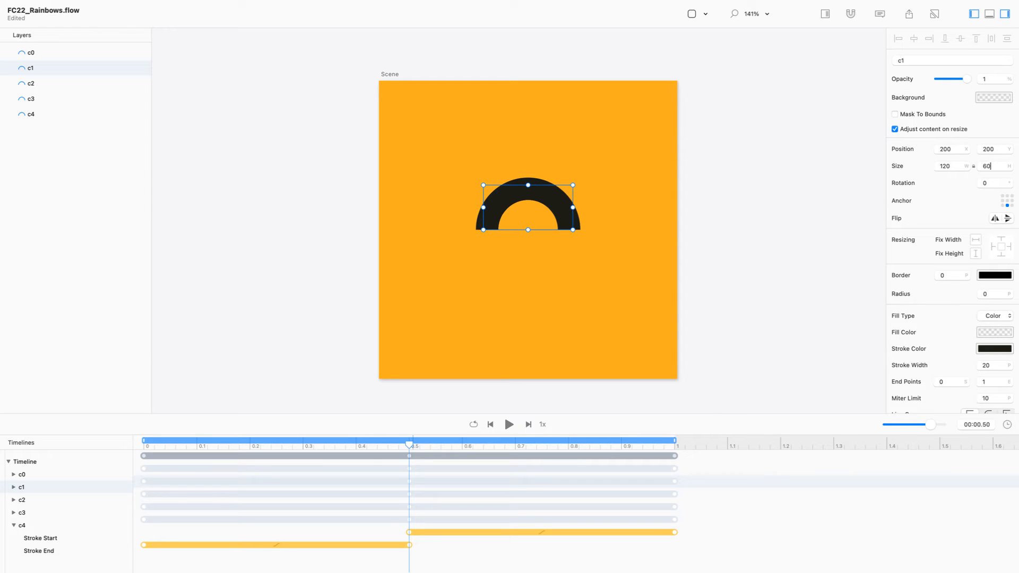
key(shift+Up)
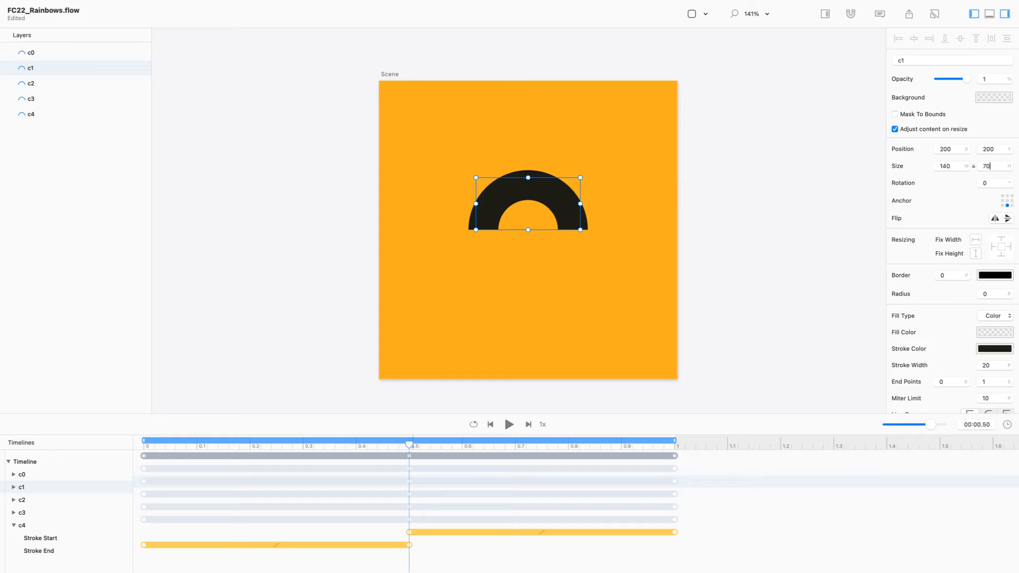
key(Up)
key(Up)
key(Up)
key(Up)
key(Up)
key(Up)
key(Up)
key(Down)
key(Down)
key(Down)
key(Down)
key(Down)
key(Down)
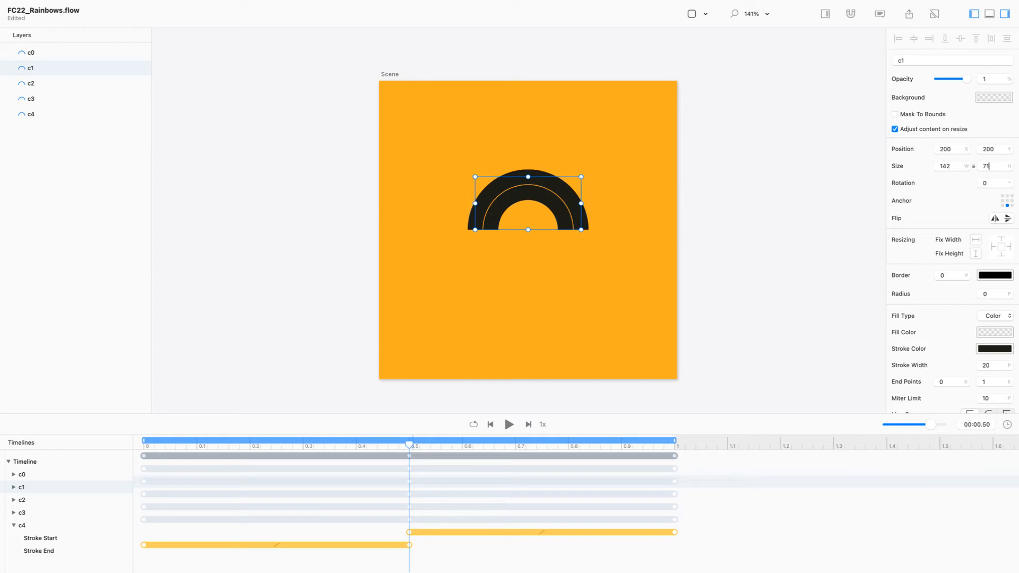
key(Down)
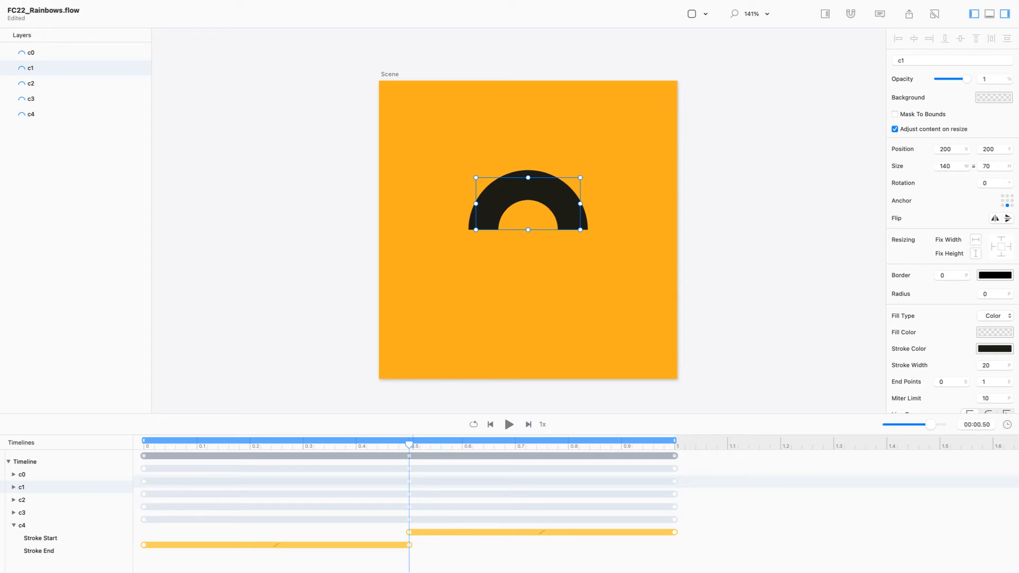
key(Up)
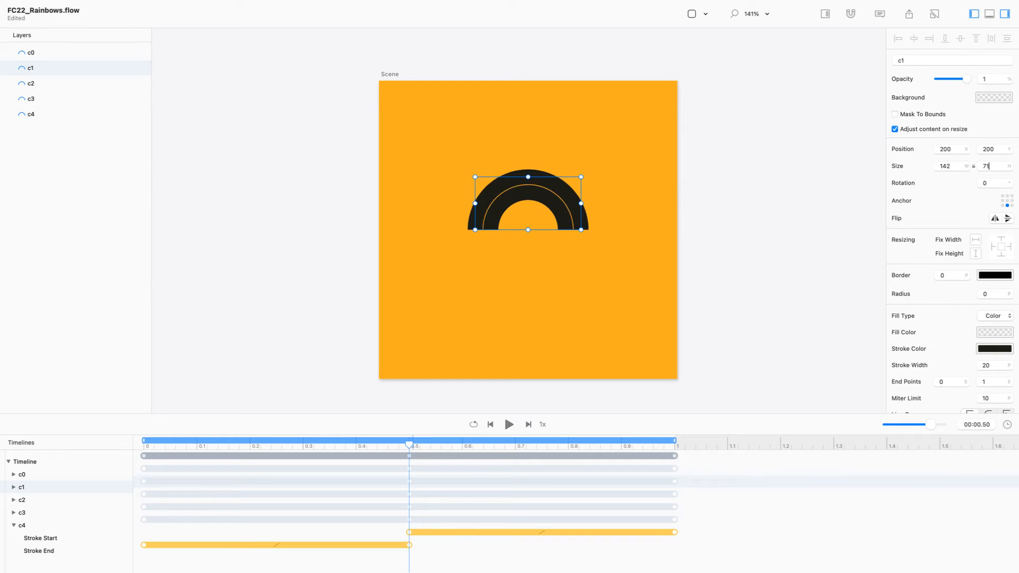
key(Down)
key(Up)
key(Down)
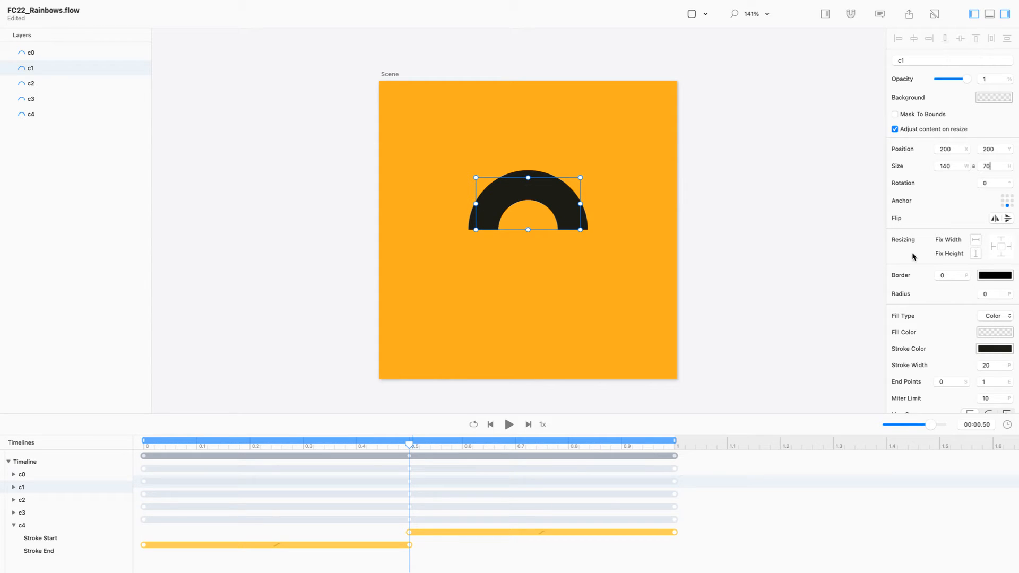
drag(992, 364, 977, 365)
Step: Set the heights of c2, c3 and c4 to 90, 110 and 130
click(72, 85)
click(993, 165)
text(90)
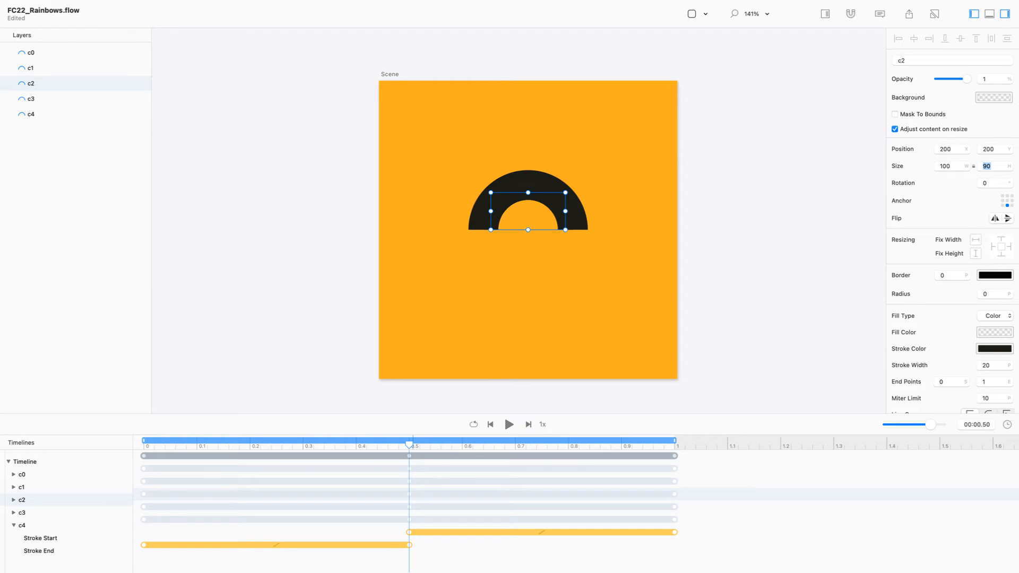
key(Return)
click(59, 100)
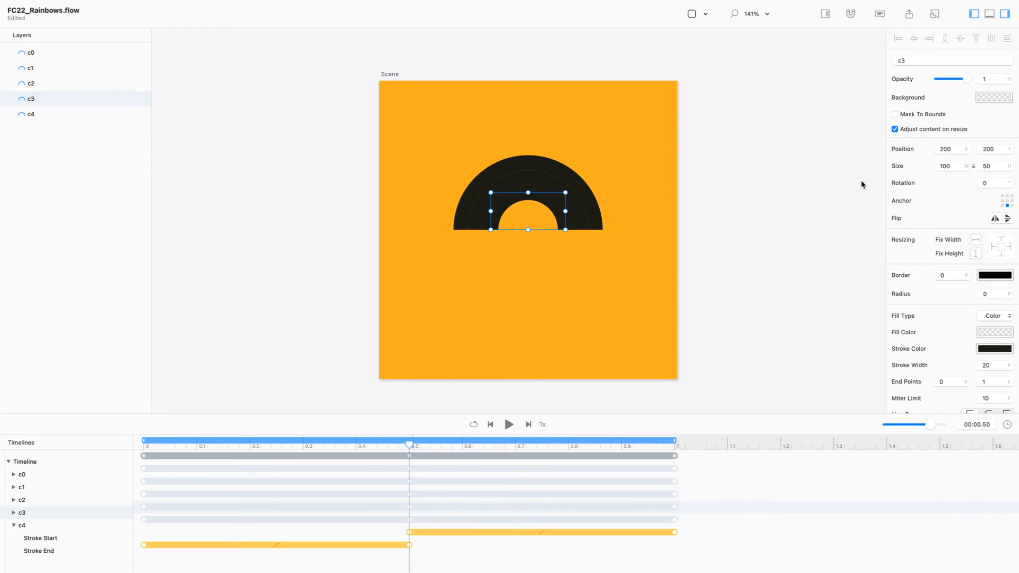
double_click(992, 166)
text(11)
key(Return)
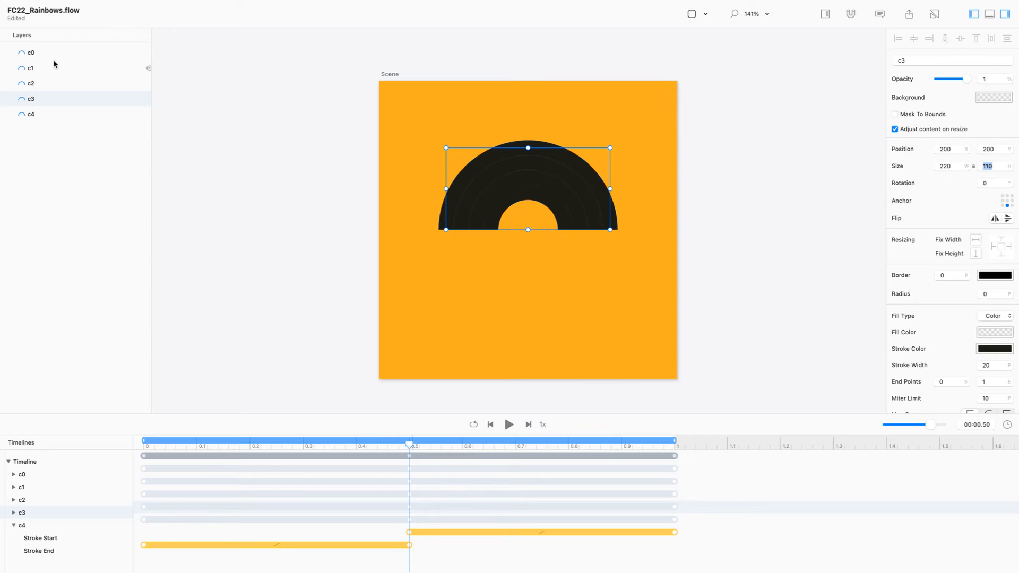
click(49, 114)
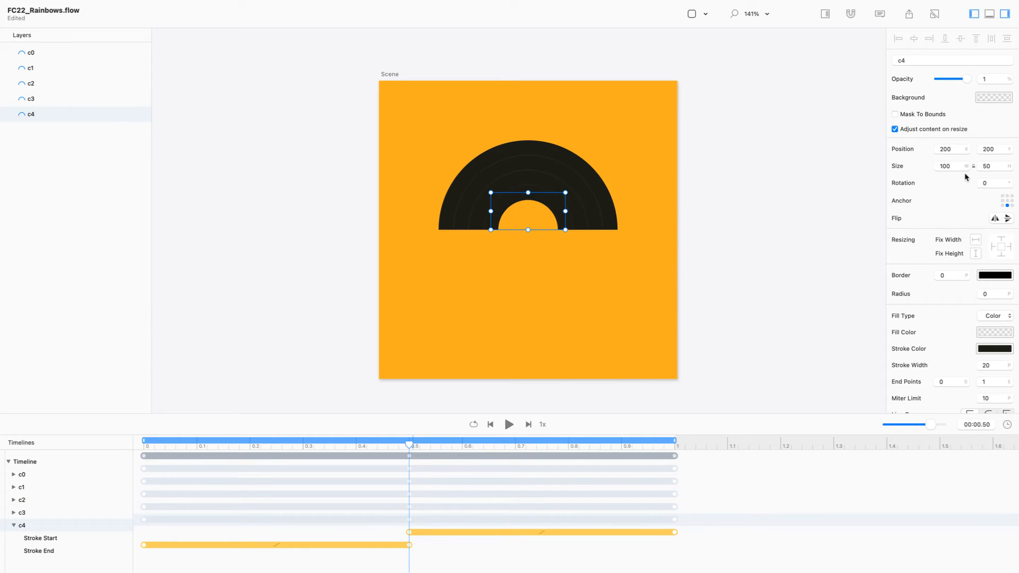
double_click(986, 166)
text(13)
key(Return)
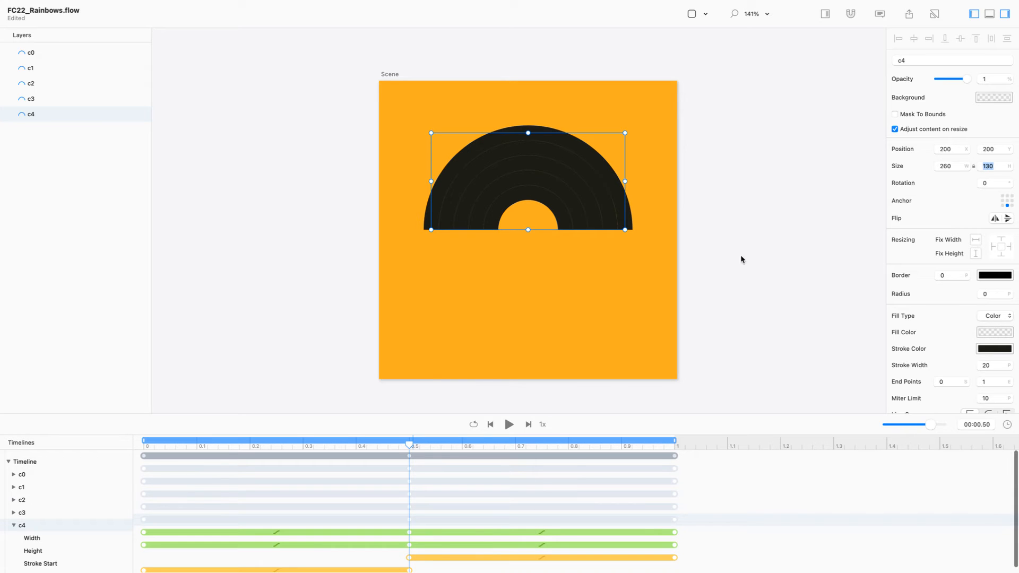
click(722, 262)
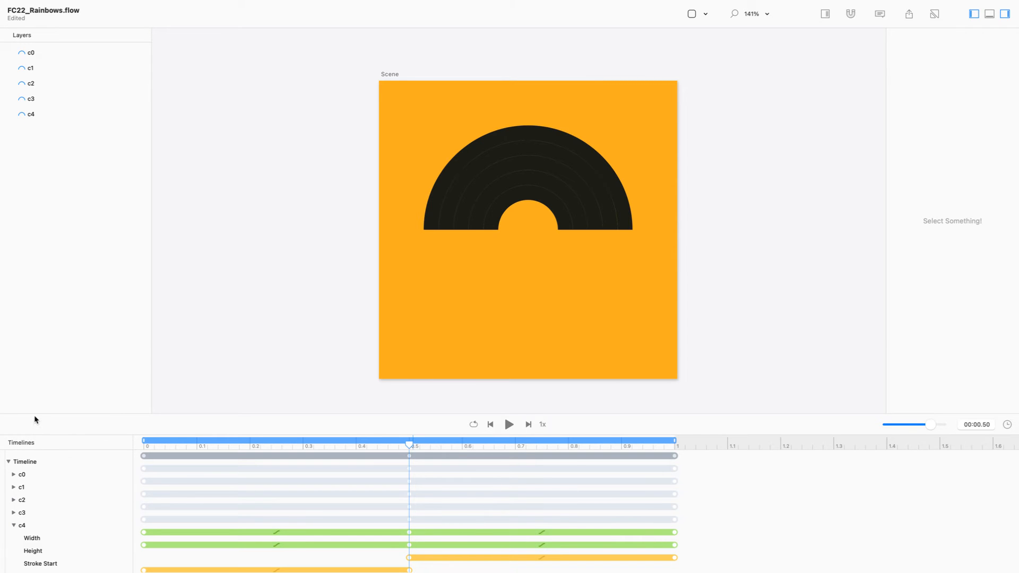
Step: Delete the stray Width and Height keyframes on arcs c2, c3 and c4
drag(32, 413, 56, 351)
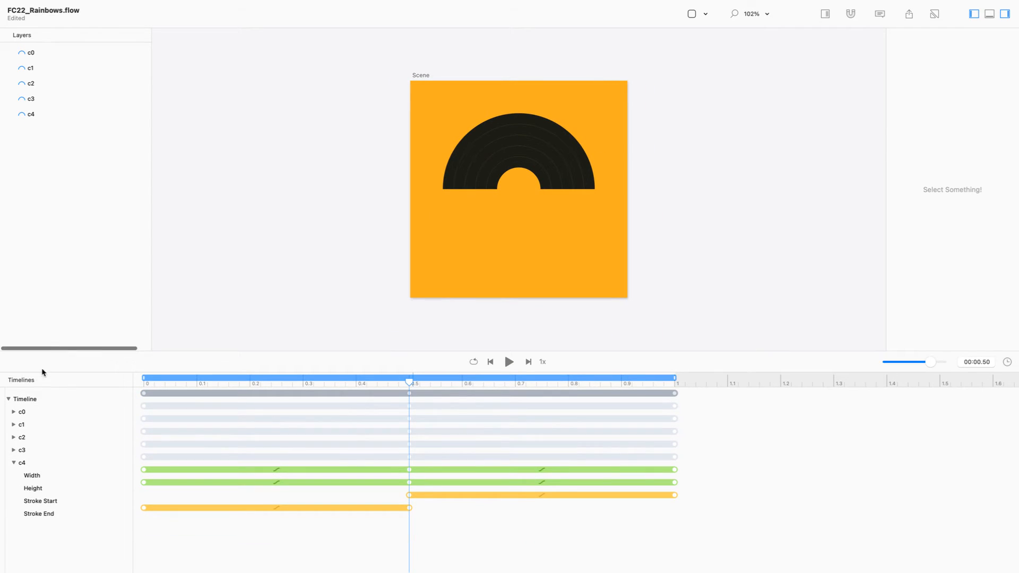
click(8, 399)
alt+click(8, 399)
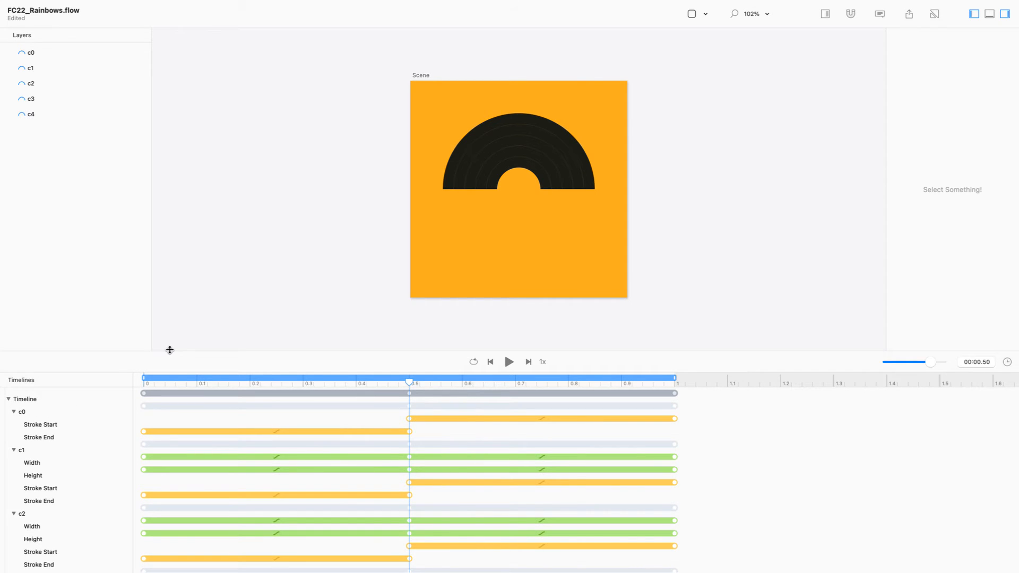
drag(170, 350, 165, 137)
drag(151, 458, 142, 239)
key(Delete)
key(Delete)
key(Delete)
key(Delete)
drag(724, 222, 662, 380)
key(Delete)
key(Delete)
key(Delete)
key(Delete)
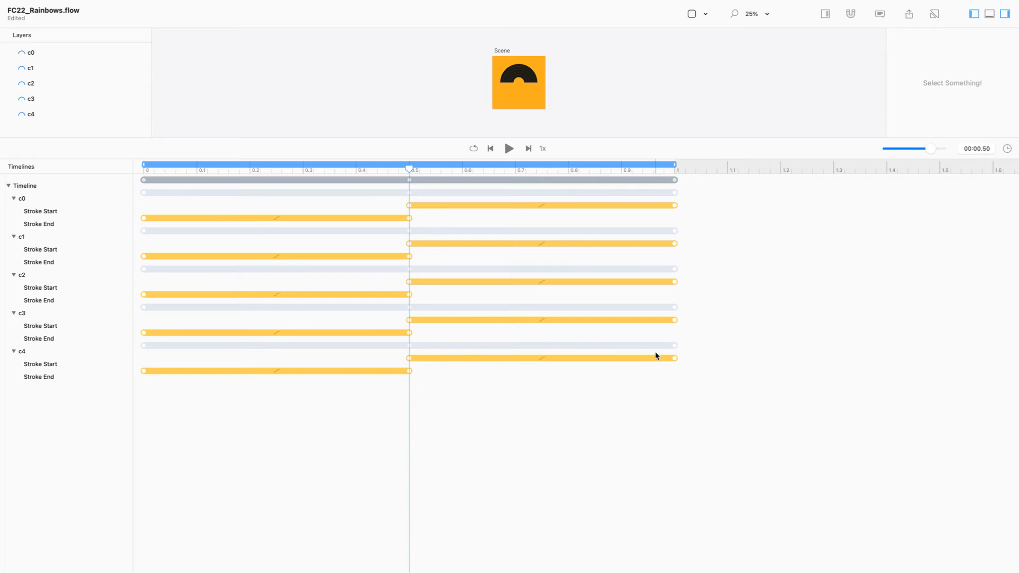
Step: Enlarge the scene view and play the five arcs drawing on and off several times
drag(600, 137, 612, 325)
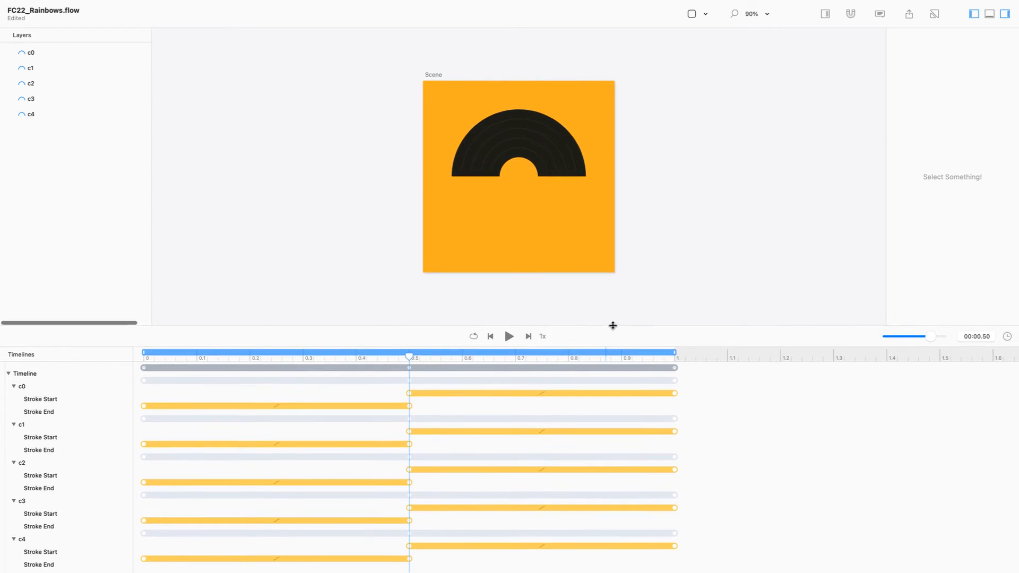
key(space)
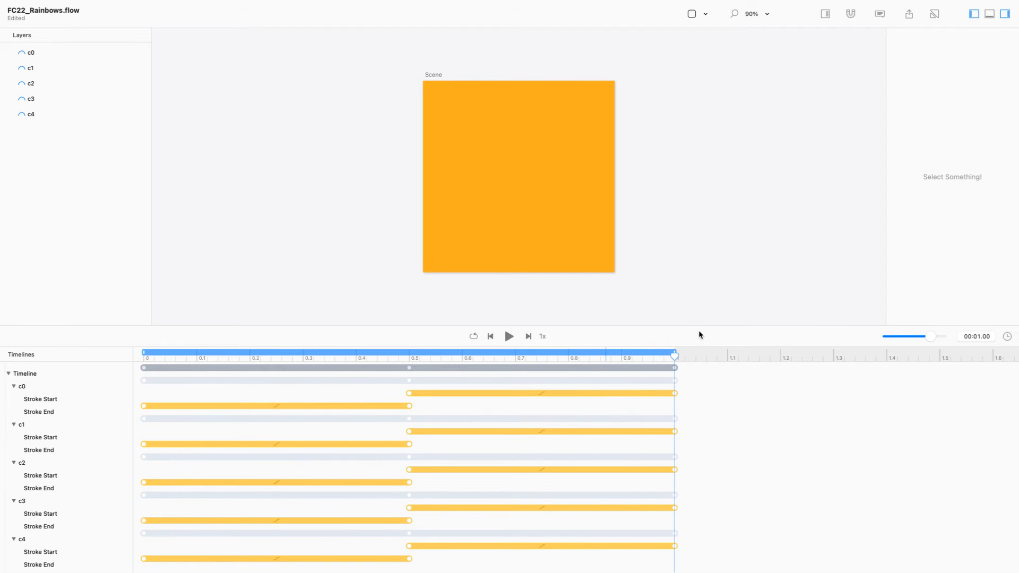
drag(698, 325, 727, 483)
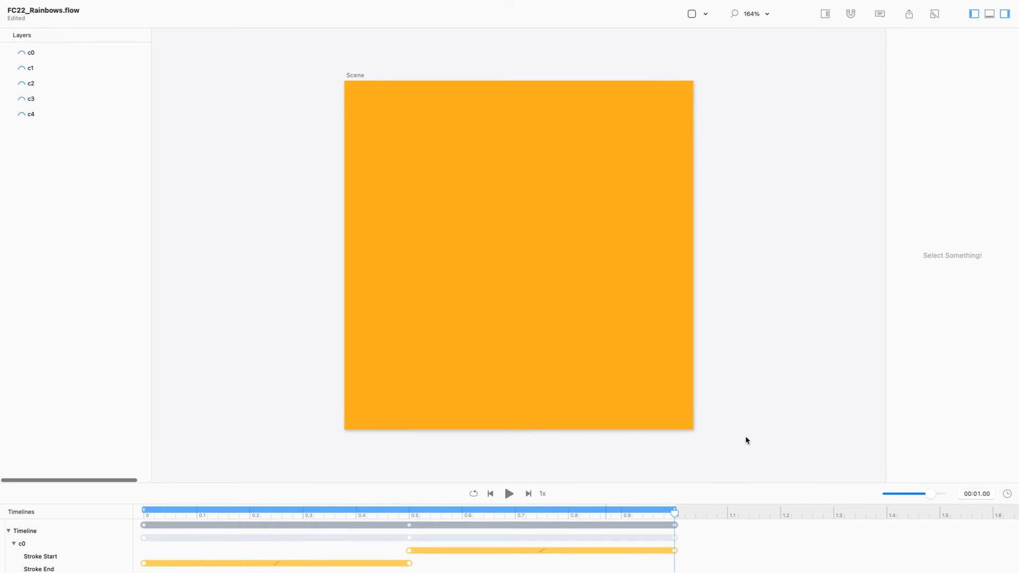
key(space)
key(space)
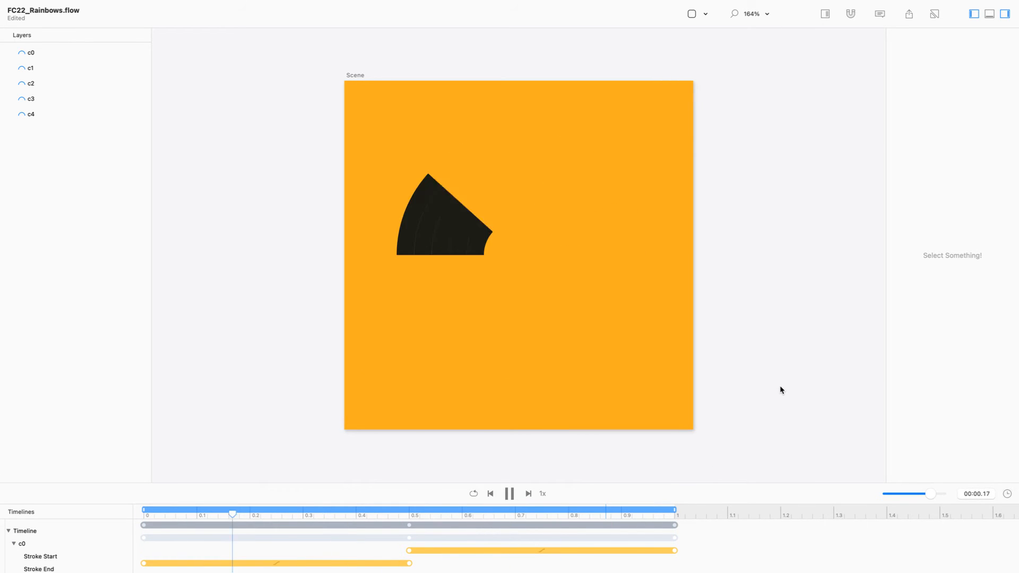
key(space)
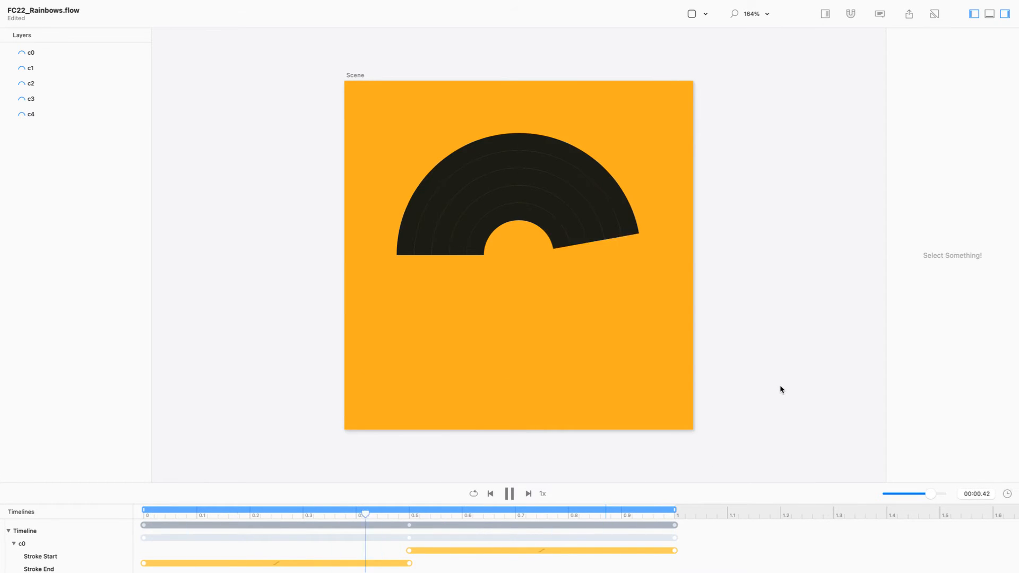
key(space)
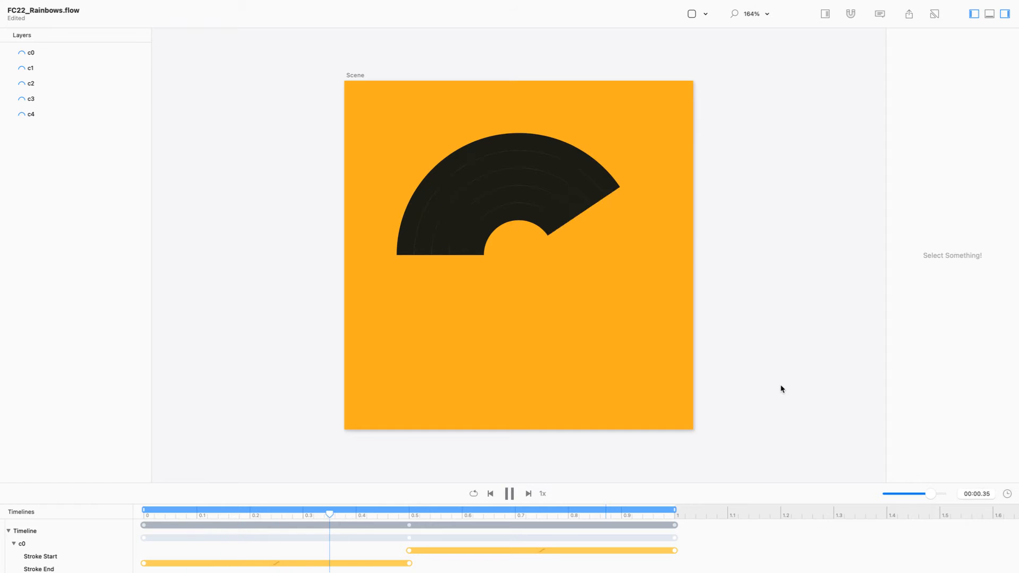
Step: Shift c1–c4's Stroke End animations later in 0.1 s steps, so c4 runs 0.4–0.9 s, and preview
drag(737, 484, 718, 226)
drag(422, 292, 141, 304)
mouse_move(431, 332)
mouse_down()
mouse_move(130, 343)
mouse_move(197, 337)
mouse_up()
mouse_move(417, 372)
mouse_down()
mouse_move(107, 379)
mouse_move(250, 375)
mouse_up()
mouse_move(425, 412)
mouse_down()
mouse_move(130, 421)
mouse_move(303, 414)
mouse_up()
mouse_move(417, 453)
mouse_down()
mouse_move(87, 463)
mouse_move(356, 461)
mouse_up()
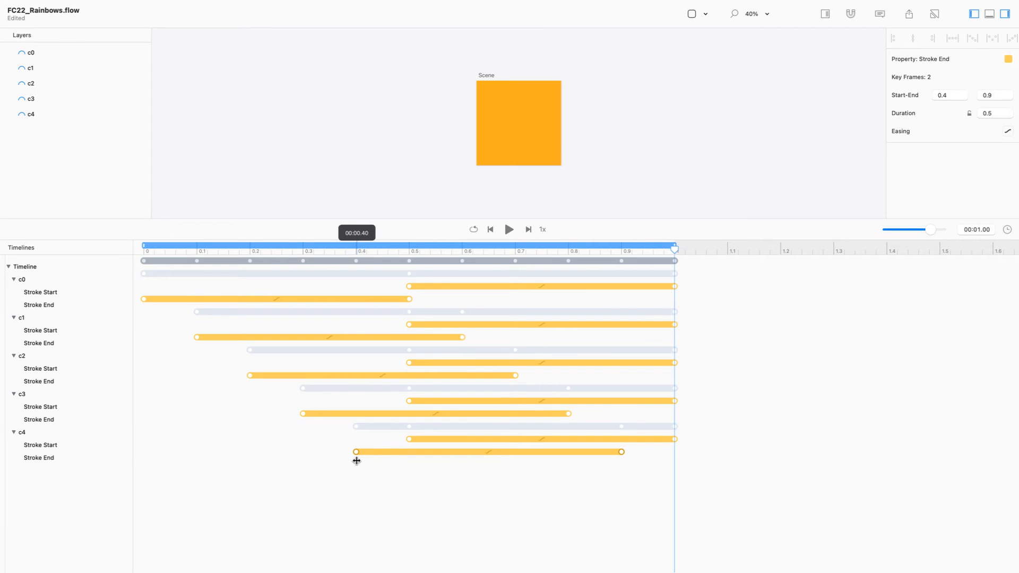
click(628, 125)
key(space)
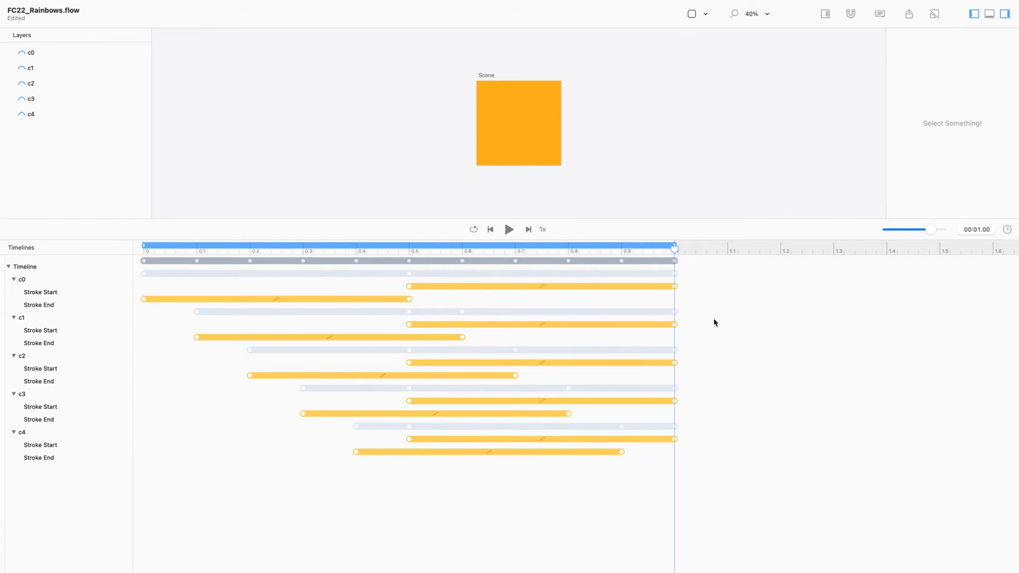
Step: Offset c2–c4's Stroke Start animations and distribute them evenly 0.1 s apart
drag(495, 325, 399, 326)
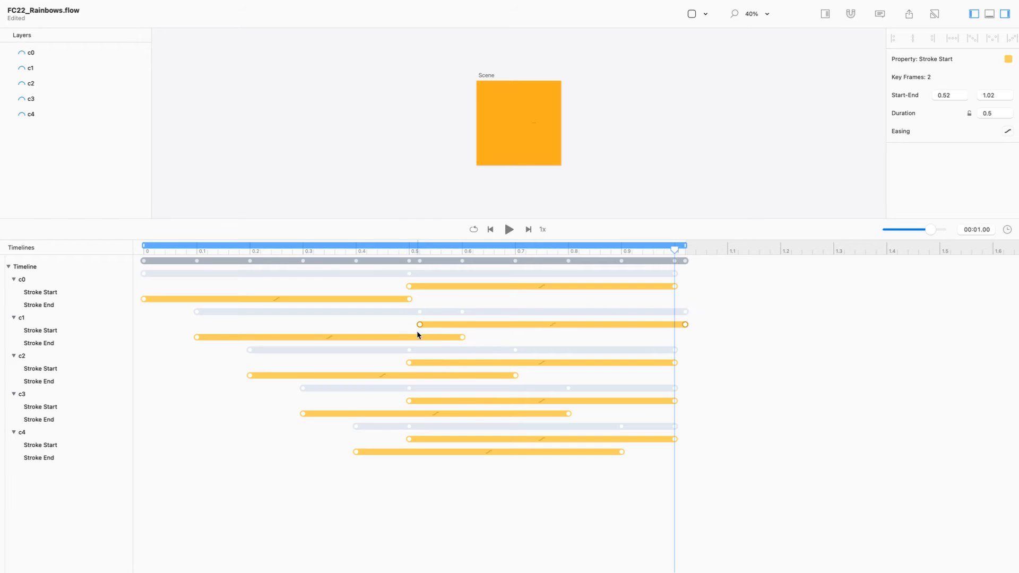
drag(400, 362, 700, 366)
drag(408, 363, 434, 363)
drag(389, 398, 688, 407)
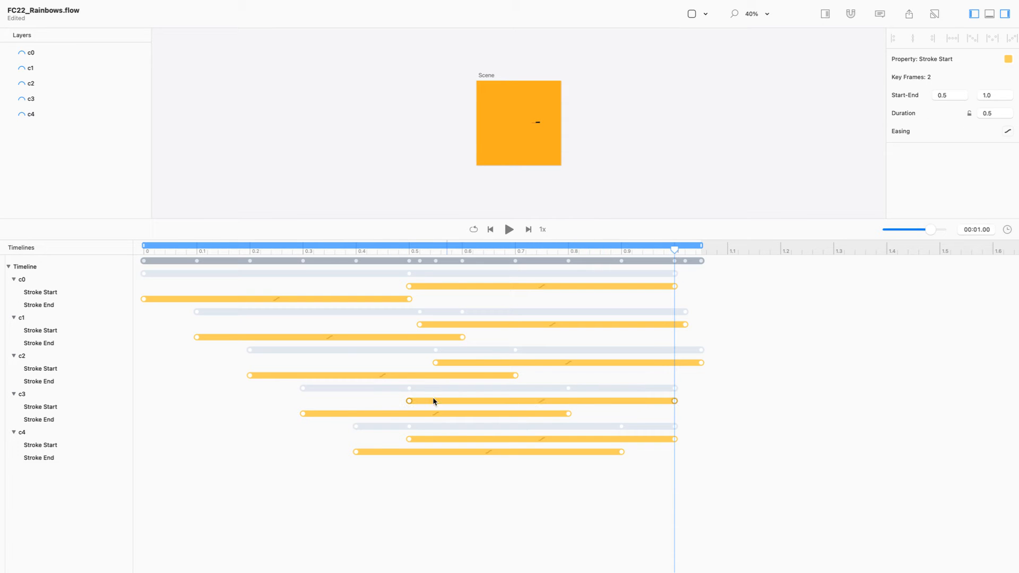
drag(409, 402, 463, 401)
drag(397, 429, 713, 450)
drag(410, 439, 622, 431)
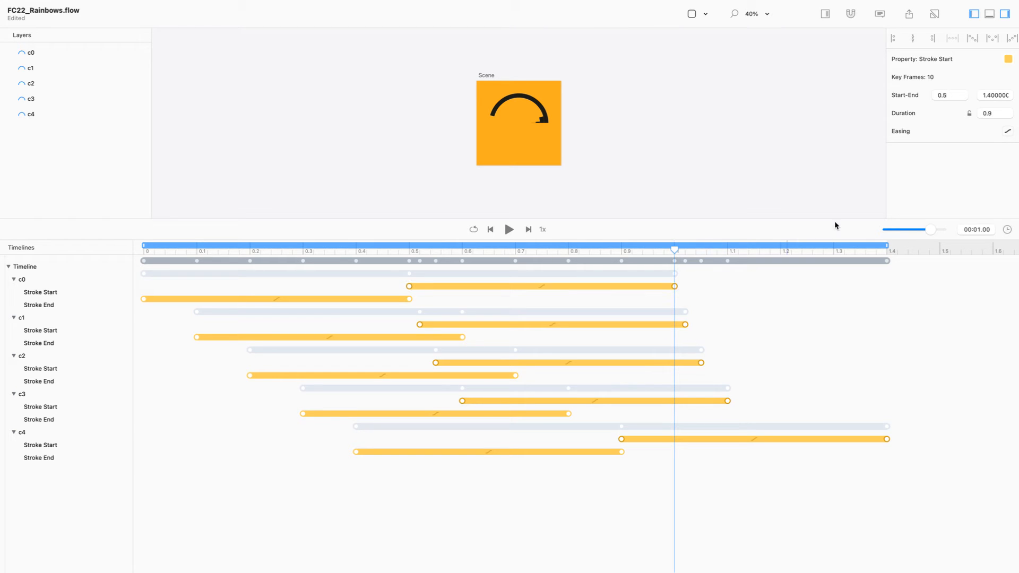
click(972, 43)
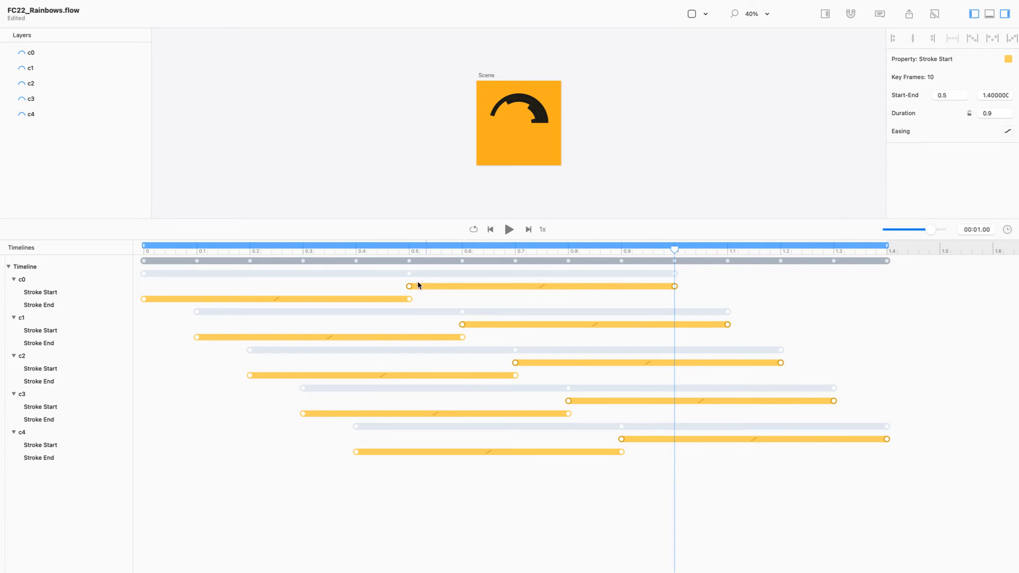
drag(410, 285, 409, 287)
Step: Delay all Stroke Start animations so c0's erases from 0.9 to 1.4 s
drag(587, 256, 36, 258)
drag(587, 217, 588, 441)
click(509, 451)
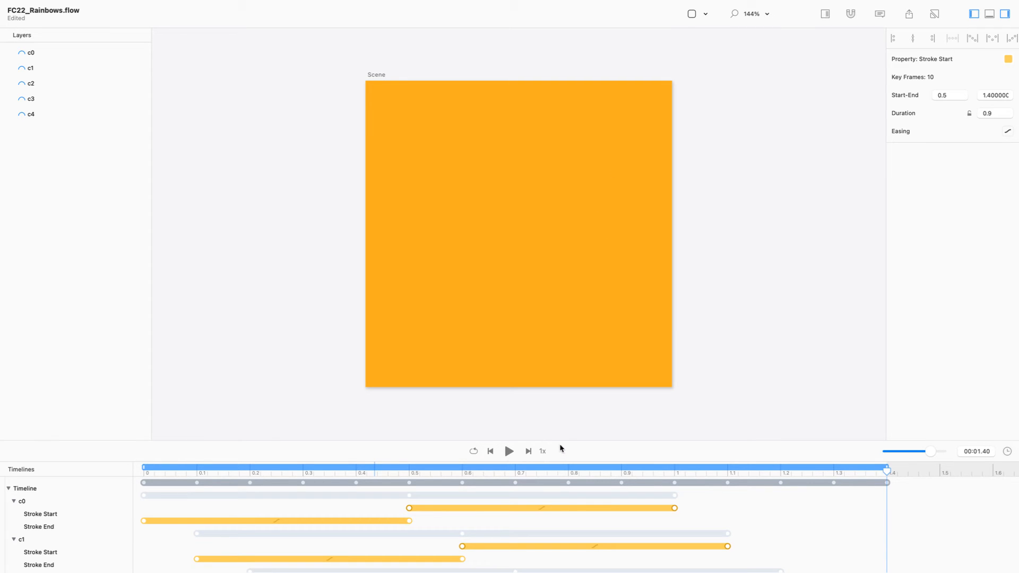
drag(561, 442, 515, 279)
mouse_move(407, 348)
mouse_down()
mouse_move(621, 360)
mouse_move(571, 366)
mouse_move(622, 358)
mouse_up()
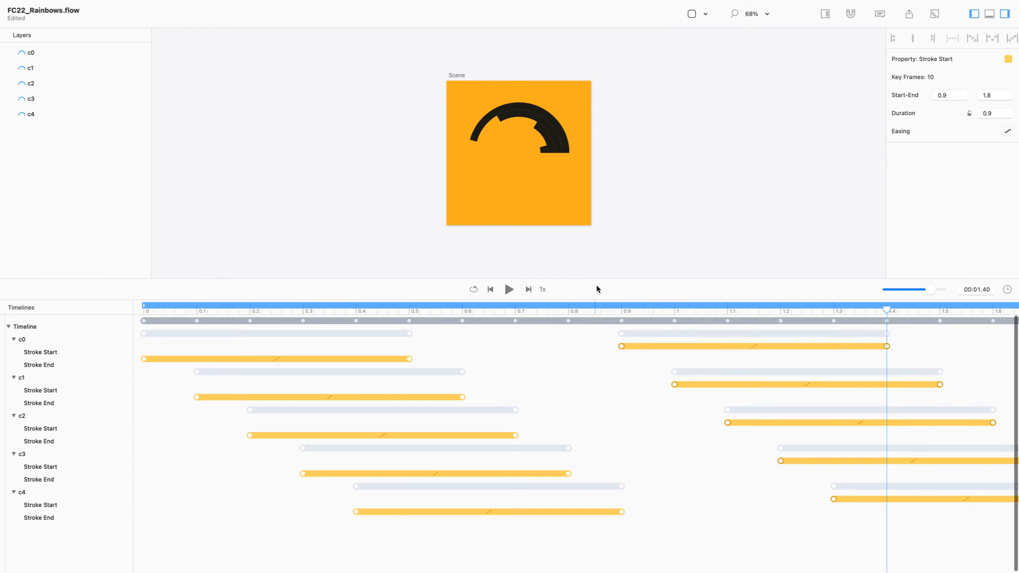
drag(597, 280, 595, 335)
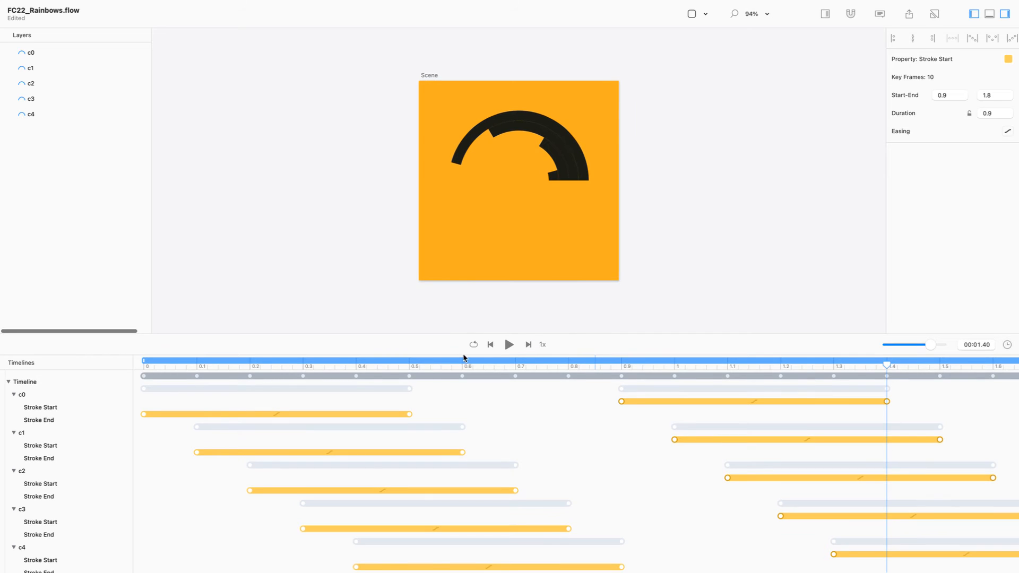
mouse_move(143, 363)
mouse_down()
mouse_move(769, 364)
mouse_move(537, 363)
mouse_move(616, 362)
mouse_move(623, 375)
mouse_move(719, 371)
mouse_move(531, 364)
mouse_up()
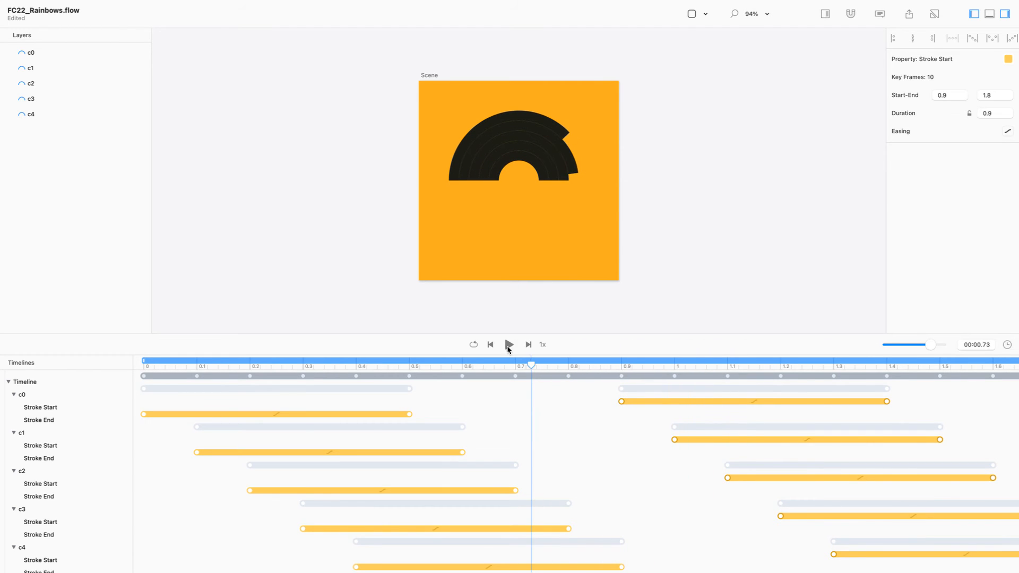
Step: Preview the five arcs drawing on and off in sequence, then select all 20 keyframes
click(509, 345)
drag(693, 334, 682, 456)
click(508, 458)
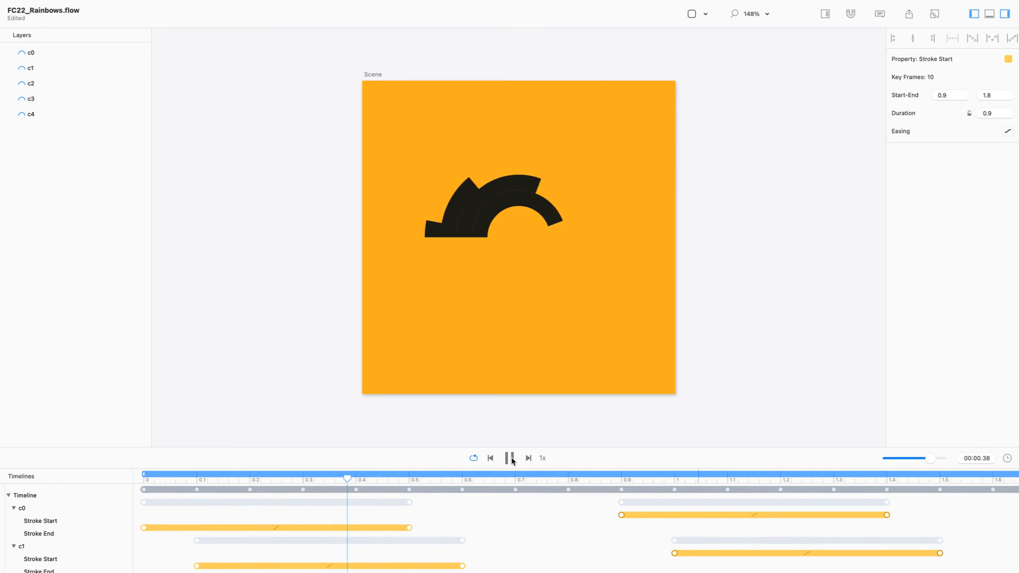
key(space)
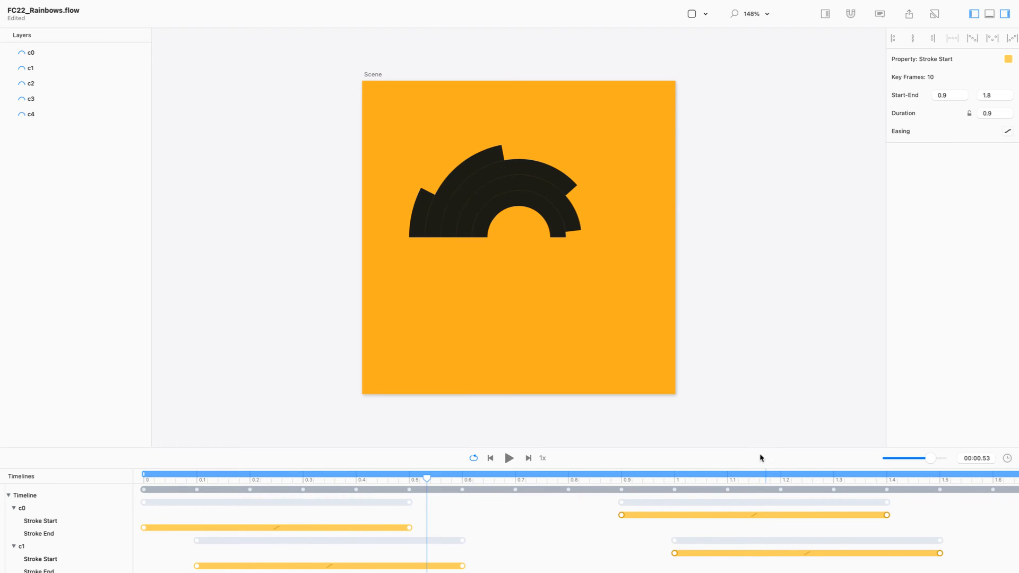
drag(760, 446, 742, 241)
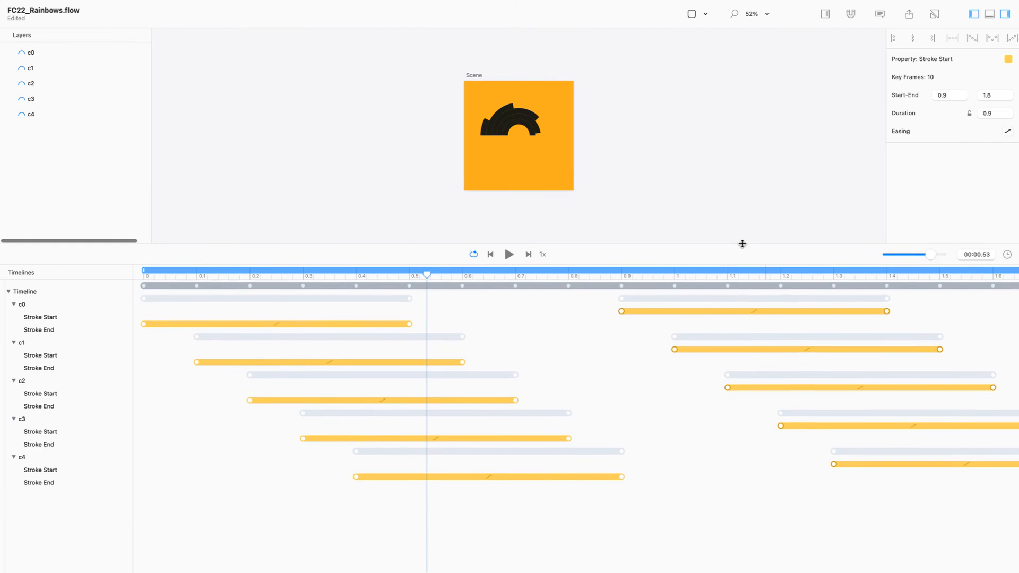
key(super+a)
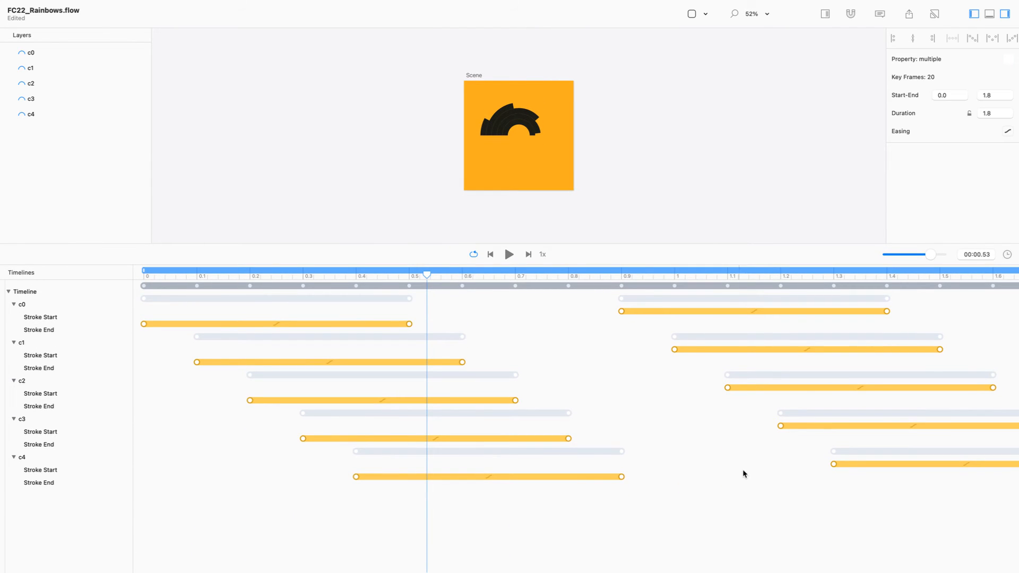
Step: Apply Cubic Both easing to every arc's selected keyframes
click(1007, 132)
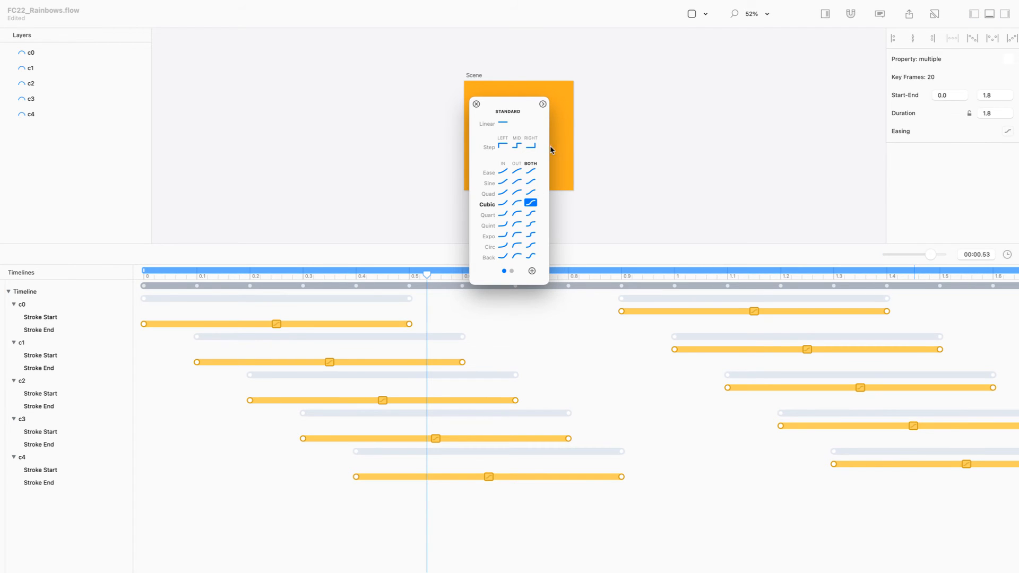
drag(531, 104, 875, 137)
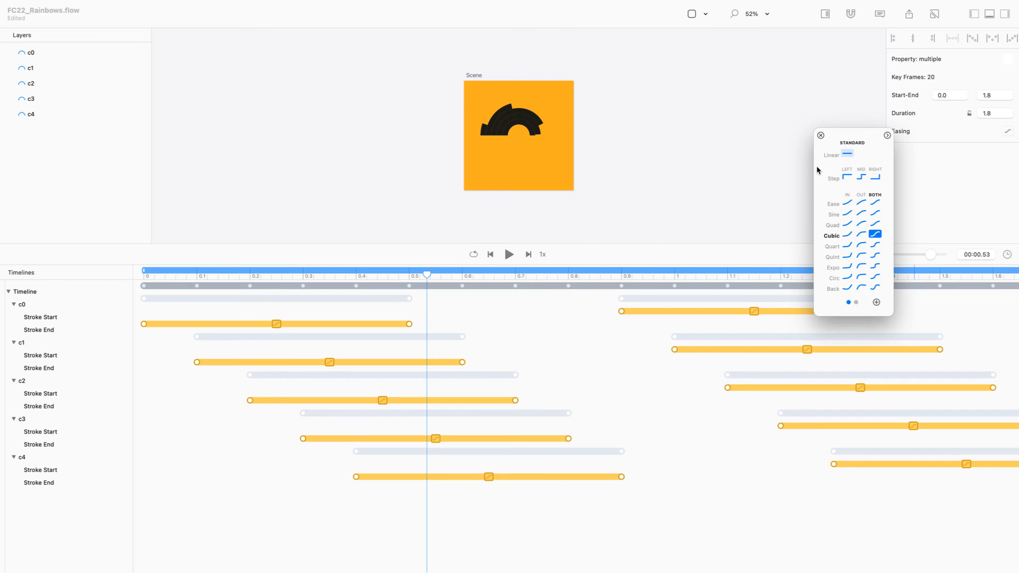
click(743, 245)
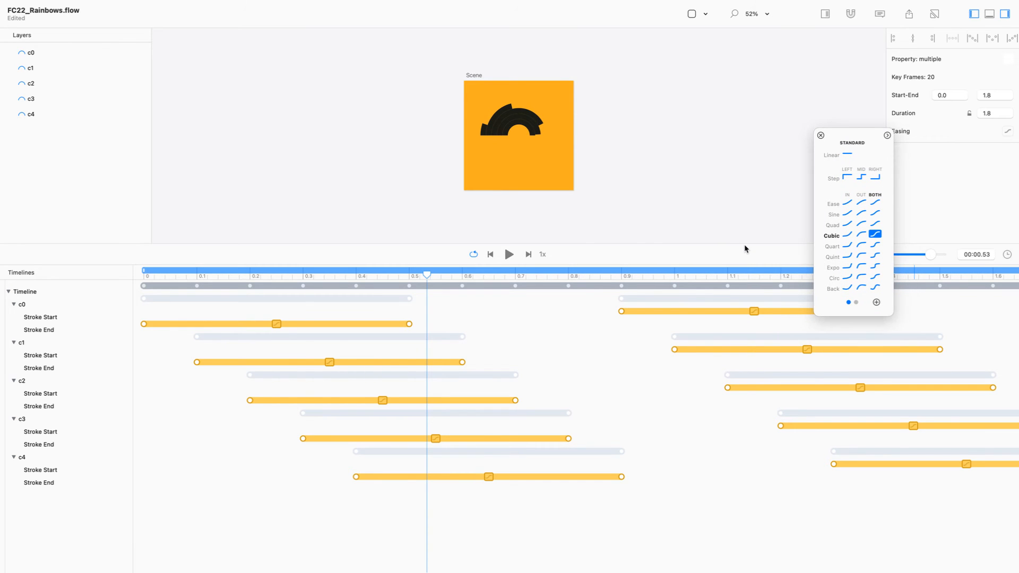
Step: Preview the smoother cubic-eased draw-on and erase of the rainbow, then dismiss the easing choices
drag(741, 245, 745, 369)
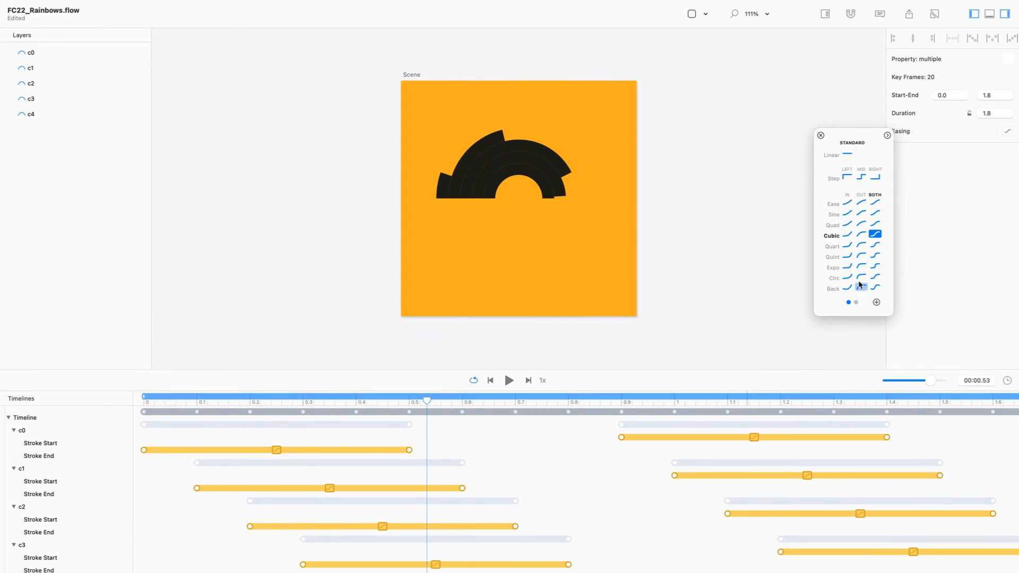
click(512, 382)
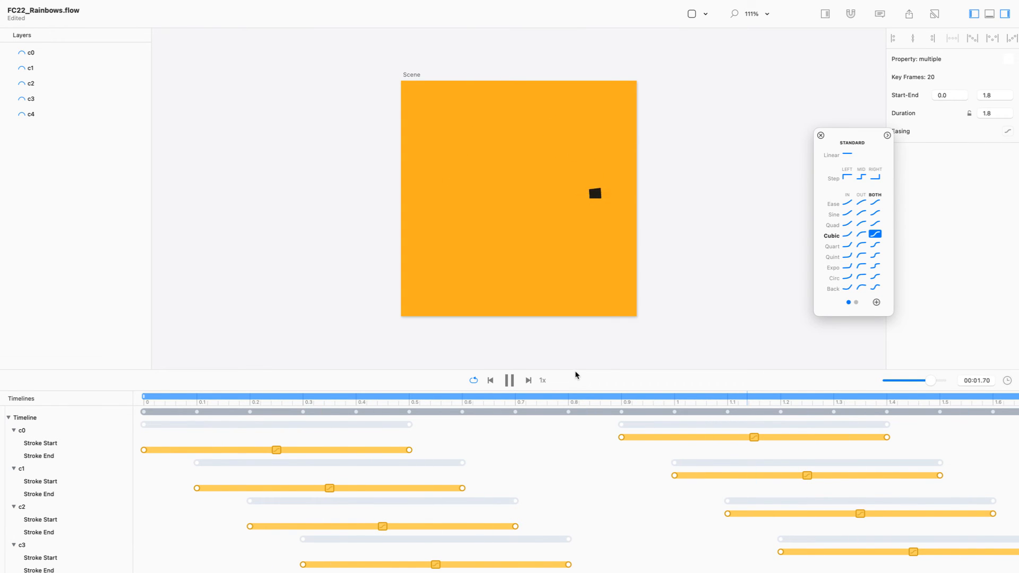
drag(575, 370, 589, 460)
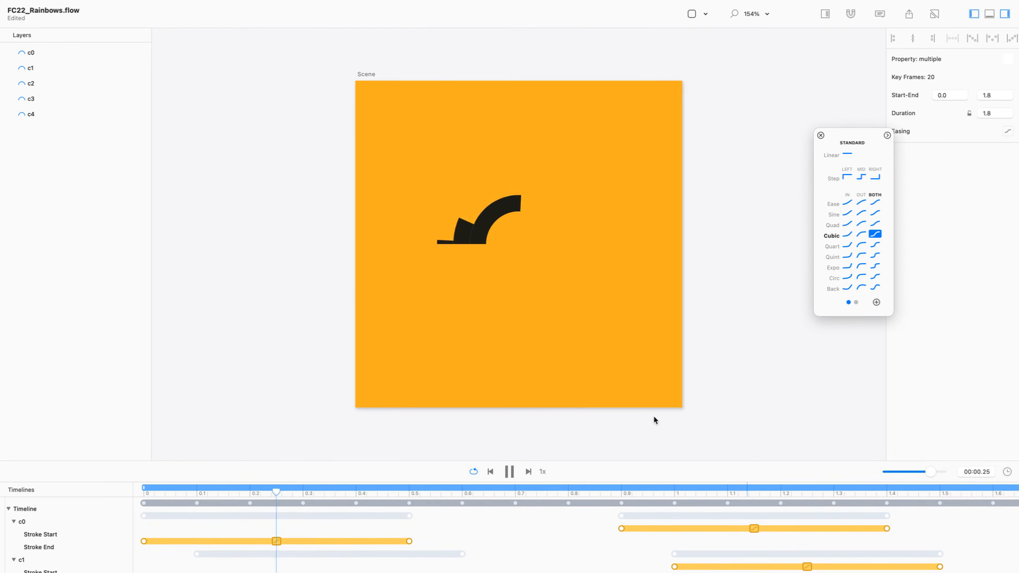
click(820, 136)
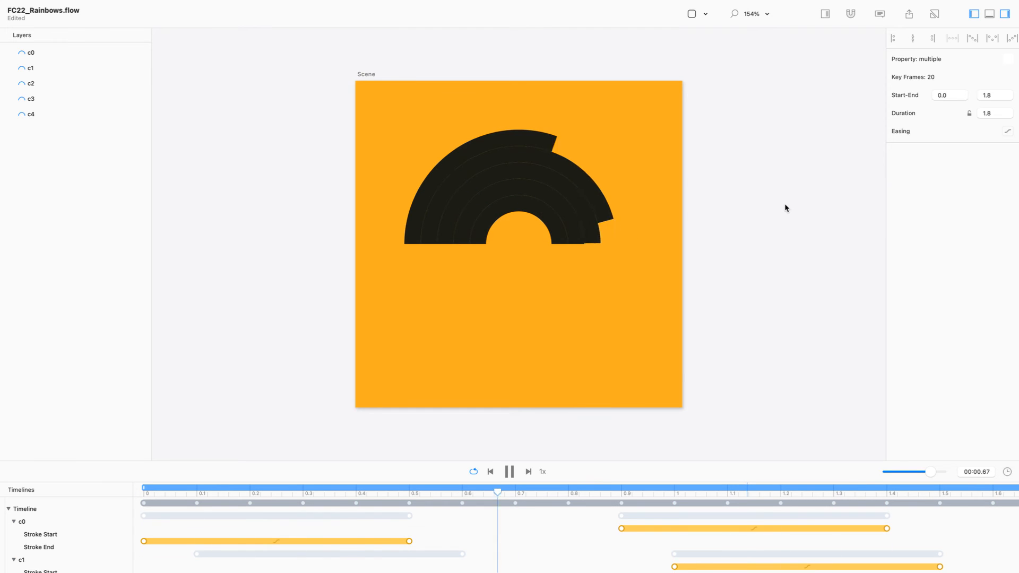